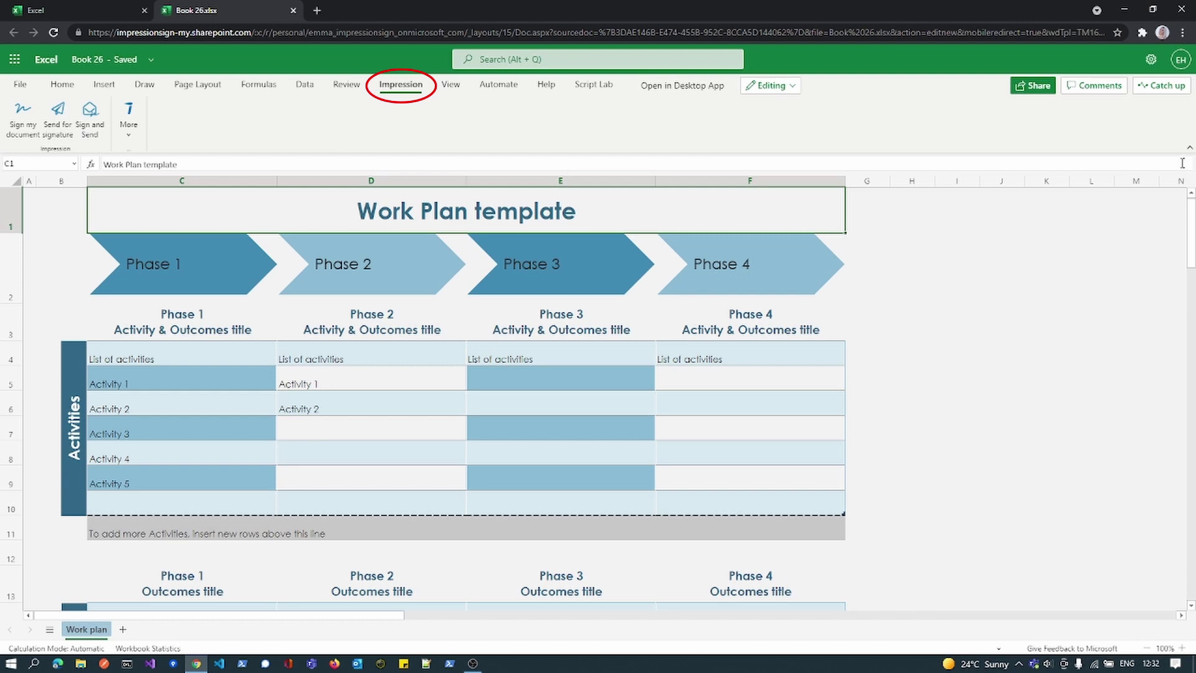
- Collapse and re-expand the ribbon, then open the Impression Signatures settings from More
{"action": "left_click", "coordinate": [1188, 149]}
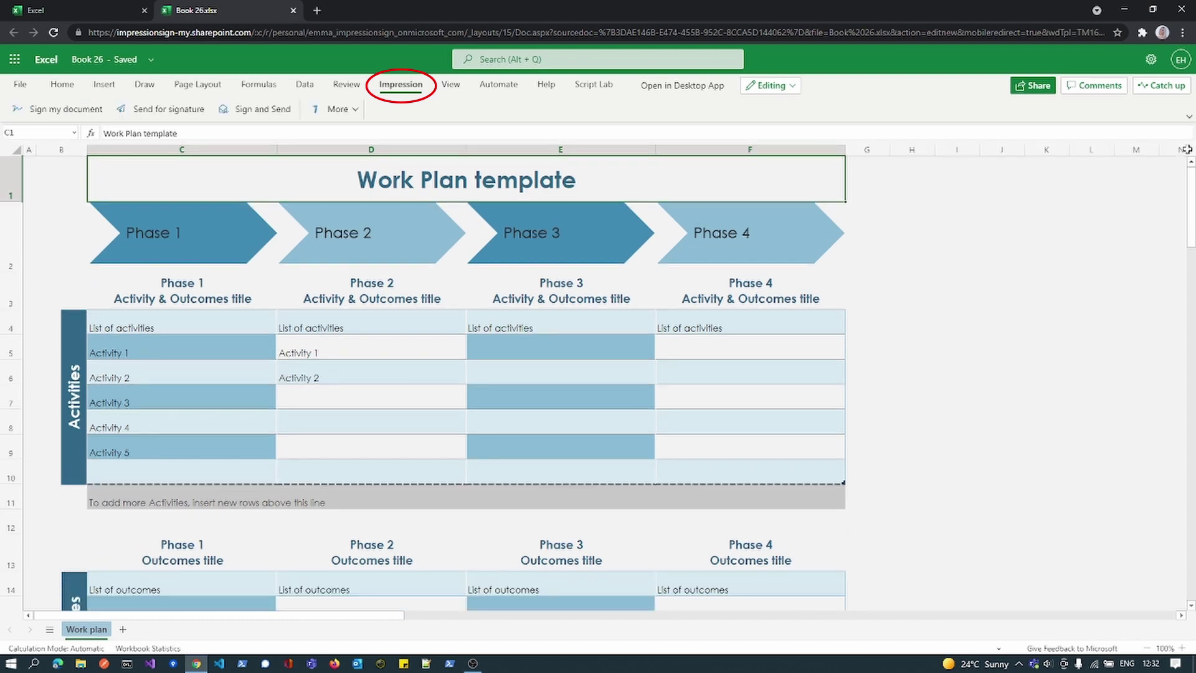
{"action": "left_click", "coordinate": [1189, 120]}
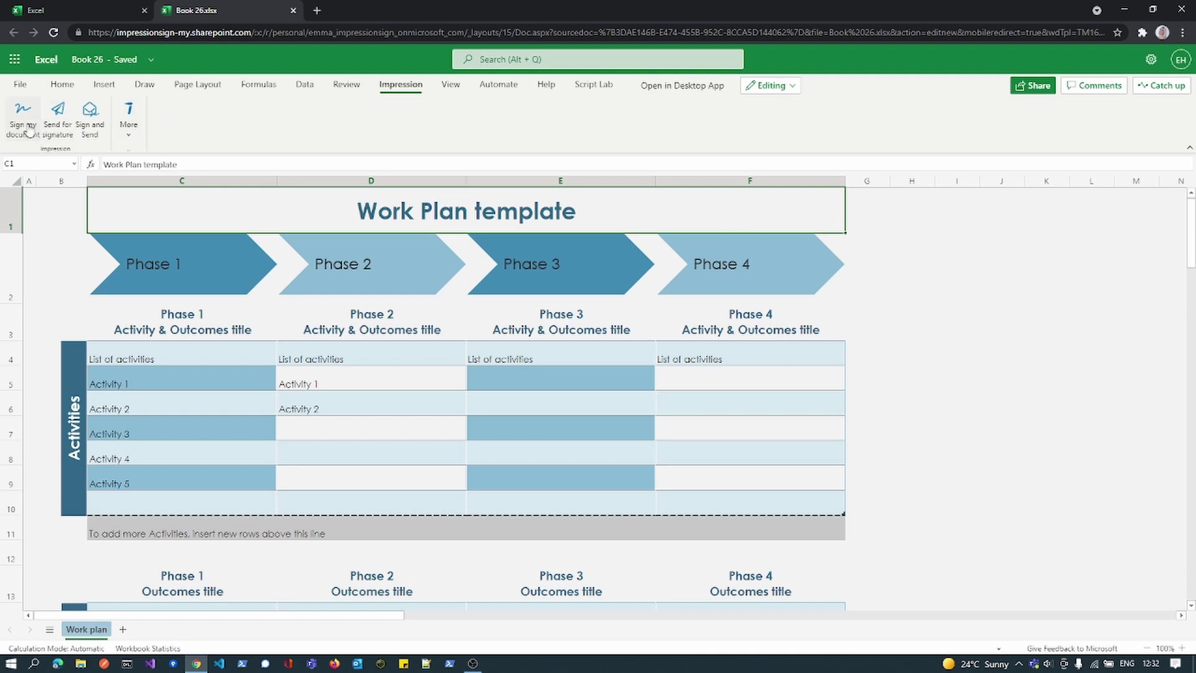
{"action": "left_click", "coordinate": [128, 131]}
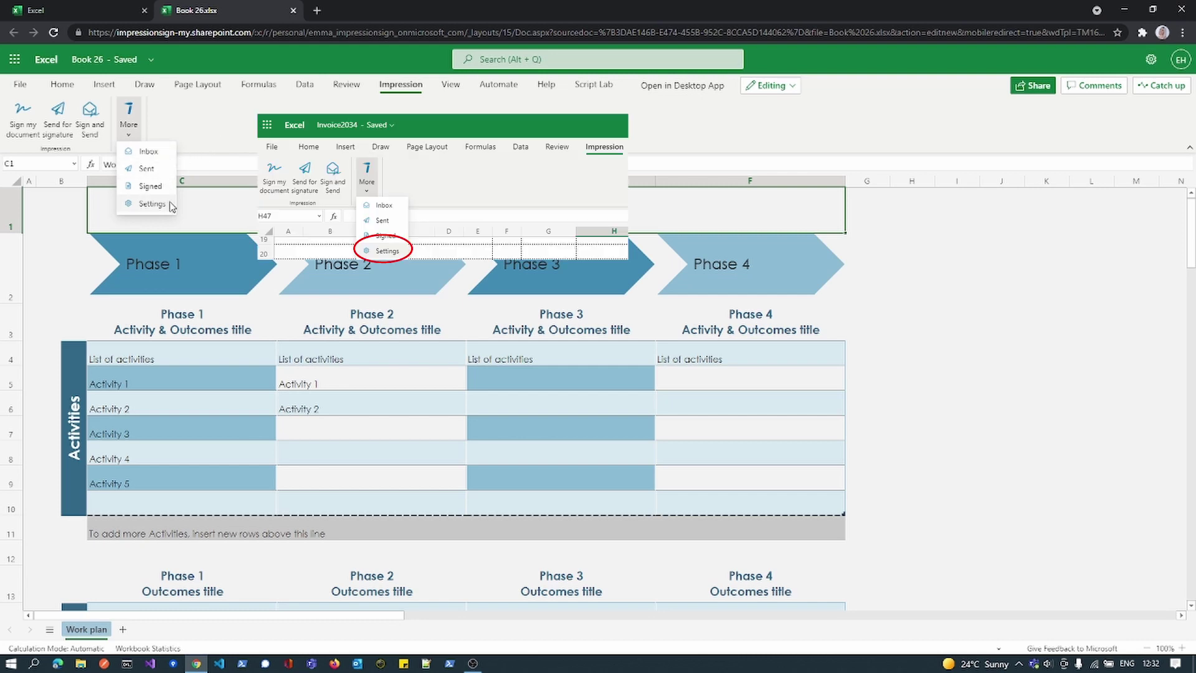
{"action": "left_click", "coordinate": [151, 204]}
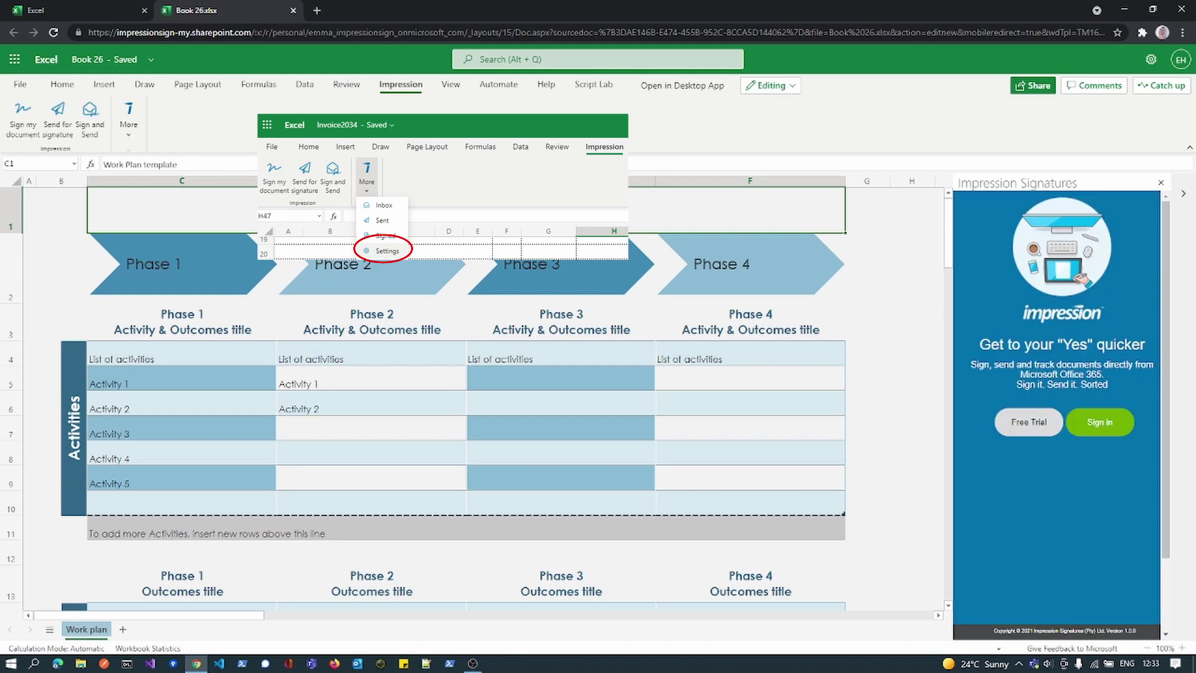
- Sign in to Impression Signatures with a Google account
{"action": "left_click", "coordinate": [1099, 422]}
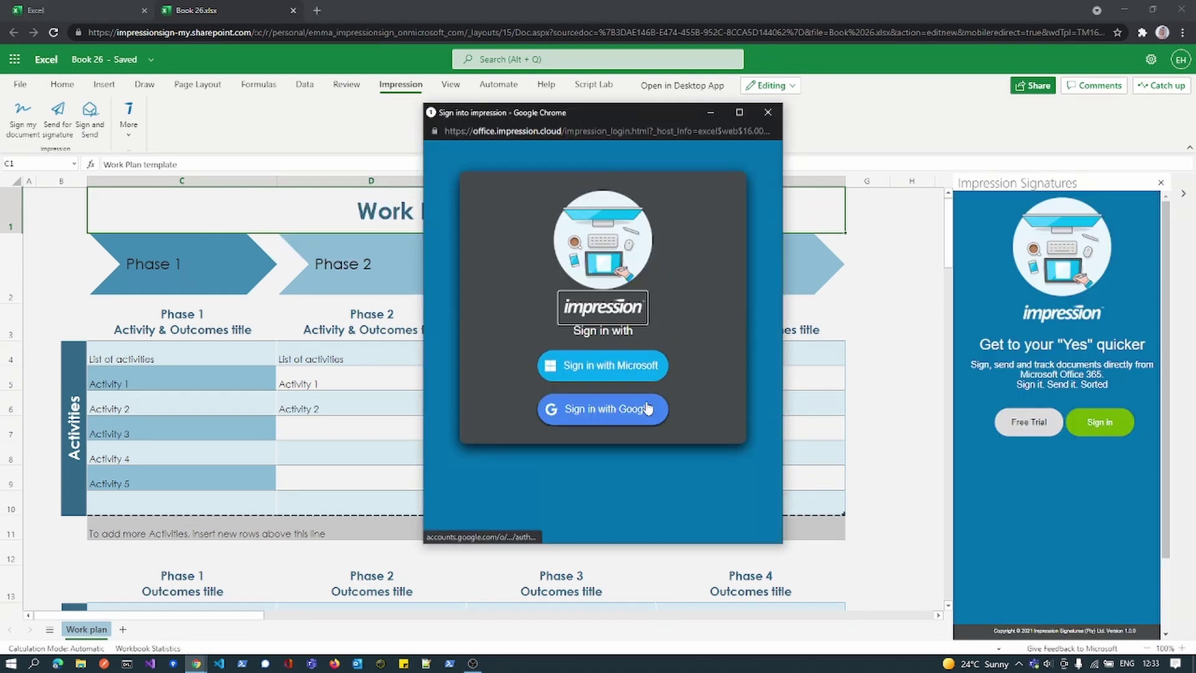
{"action": "left_click", "coordinate": [652, 417]}
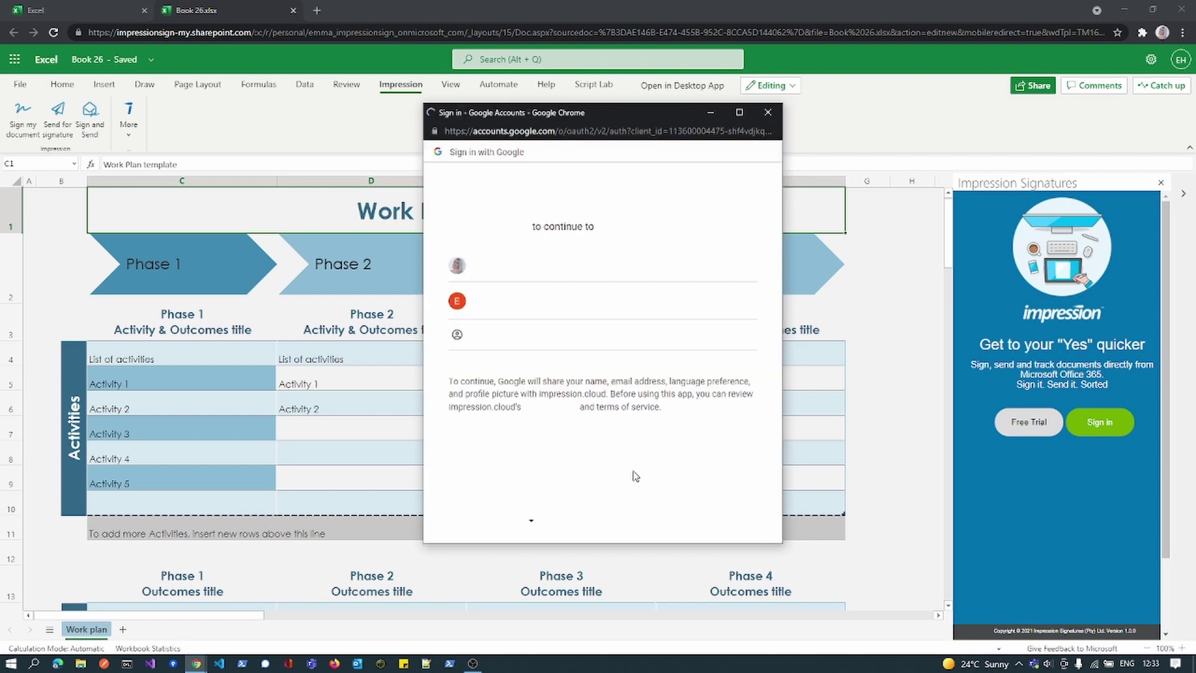
{"action": "left_click", "coordinate": [562, 295]}
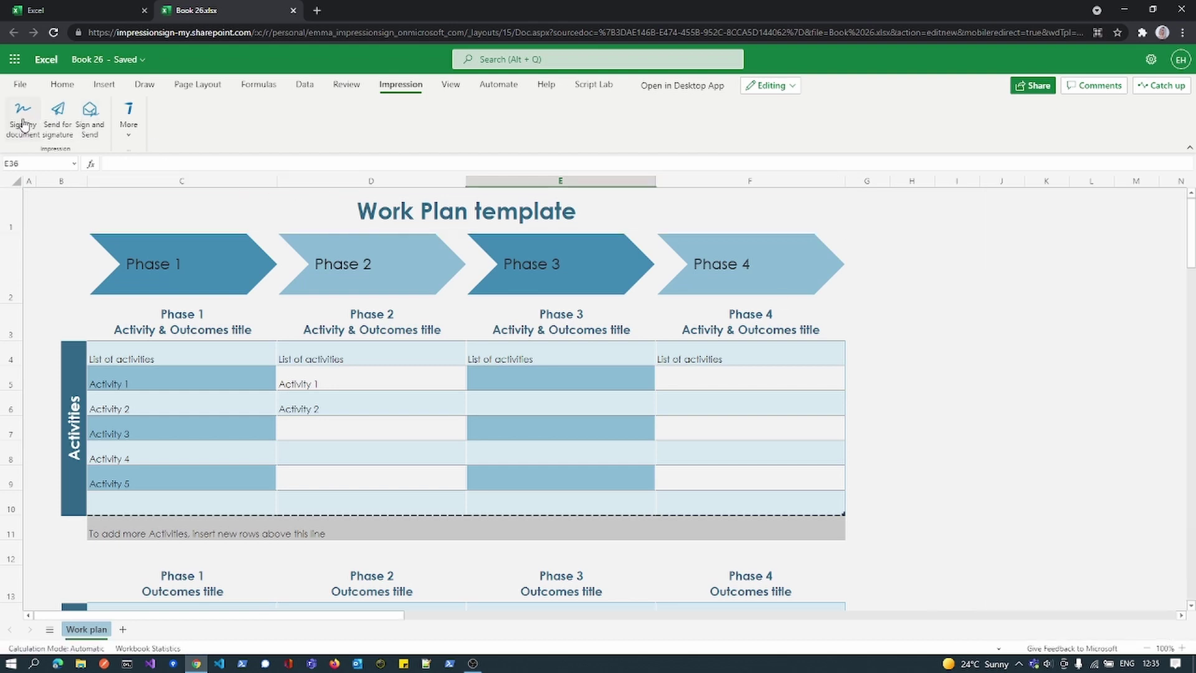
- Begin sending Book 26 for signature and add a signatory titled Miss
{"action": "left_click", "coordinate": [23, 119]}
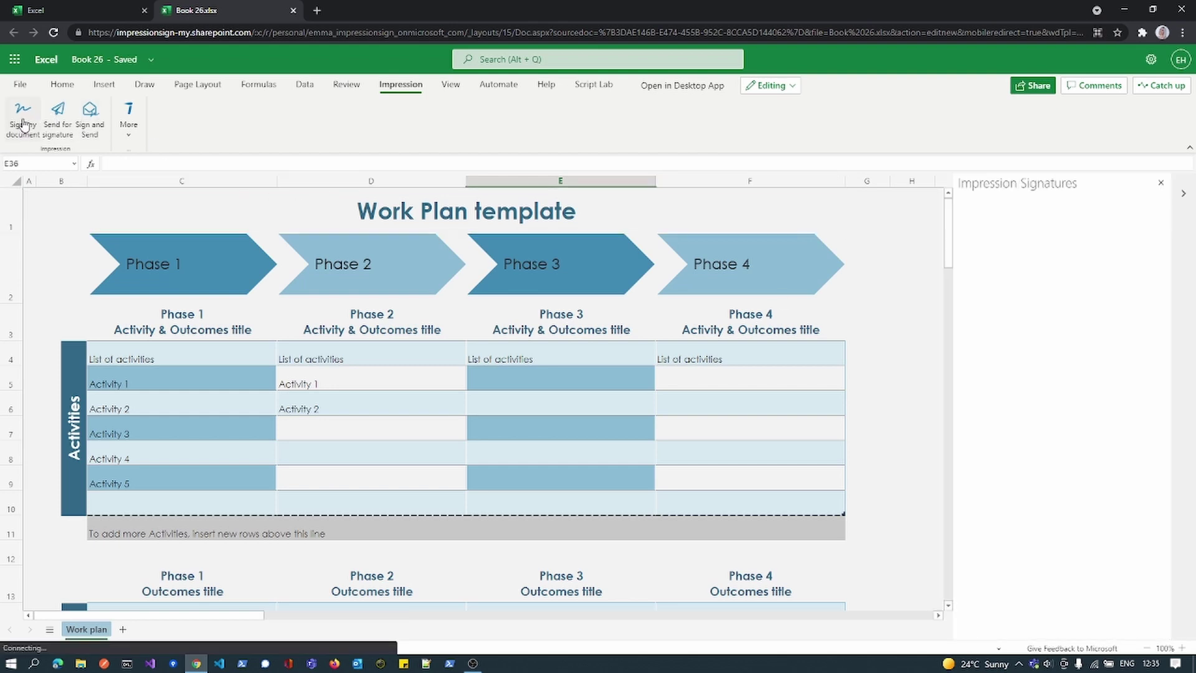
{"action": "left_click", "coordinate": [59, 112]}
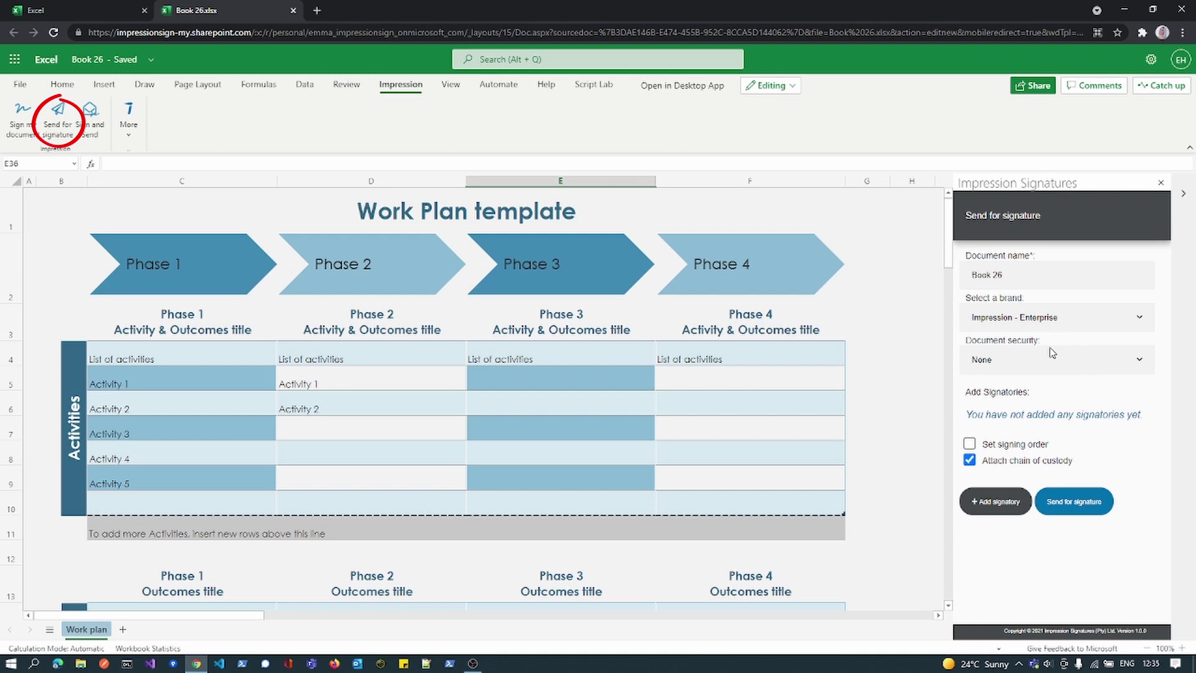
{"action": "left_click", "coordinate": [978, 505]}
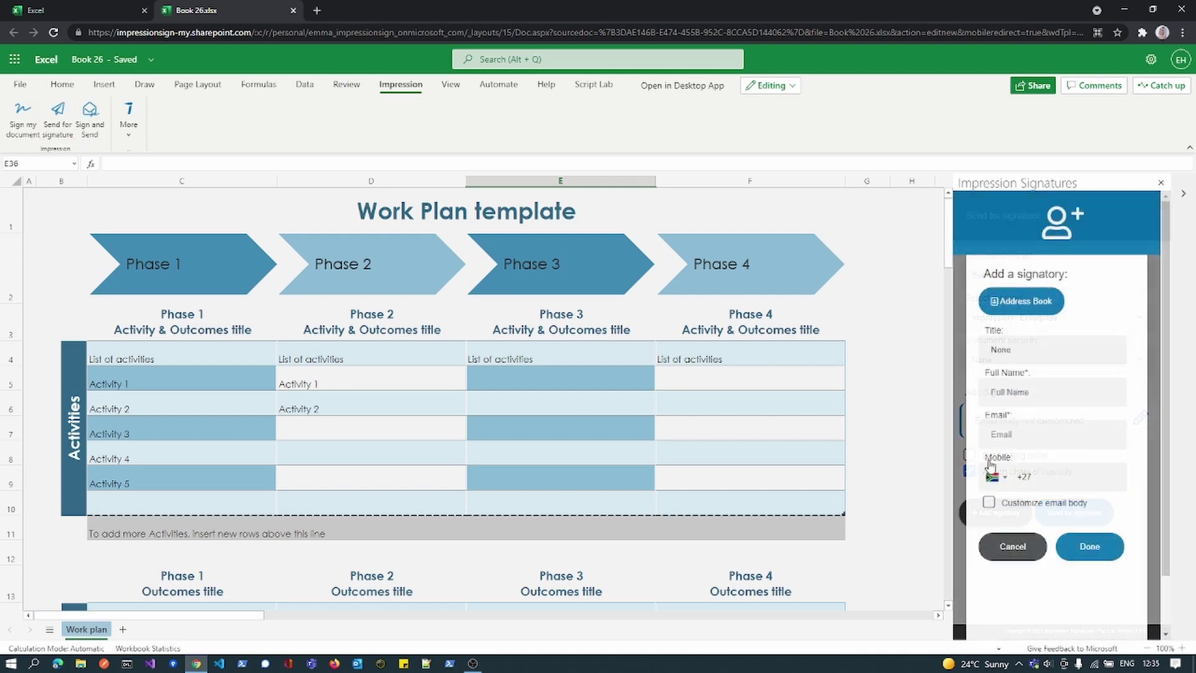
{"action": "left_click", "coordinate": [1024, 347]}
{"action": "left_click", "coordinate": [1025, 412]}
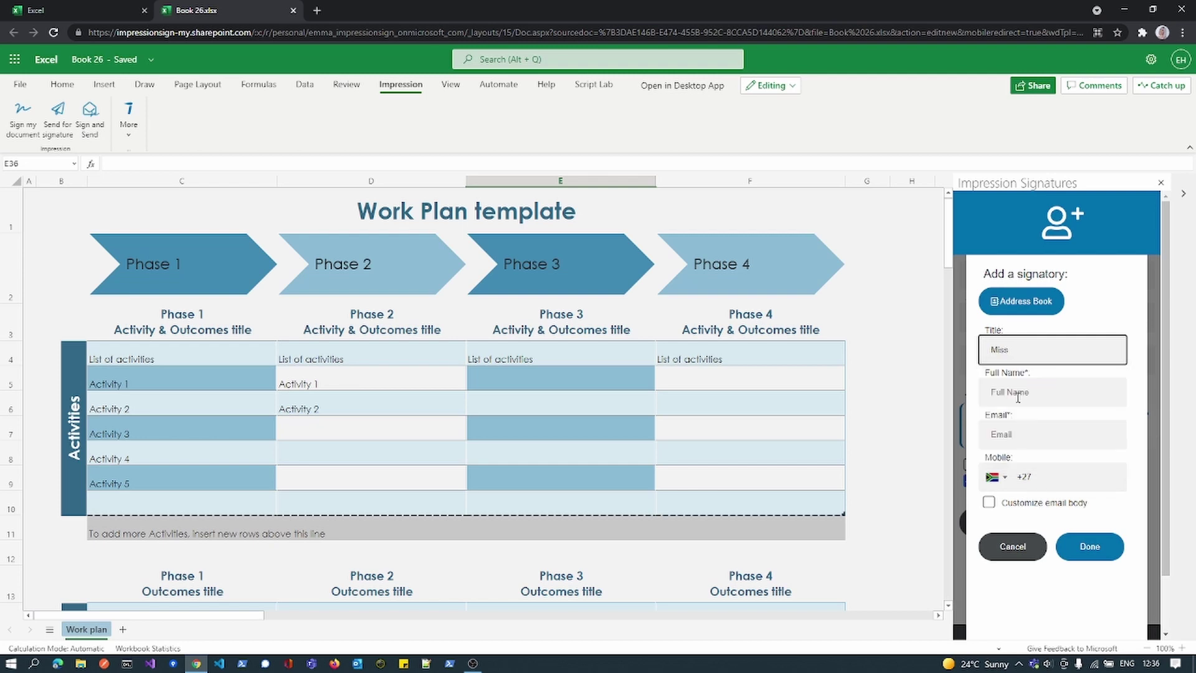
- Enter the signatory's full name and e-mail, confirm, and send for signature
{"action": "left_click", "coordinate": [1016, 392]}
{"action": "type", "text": "Emma"}
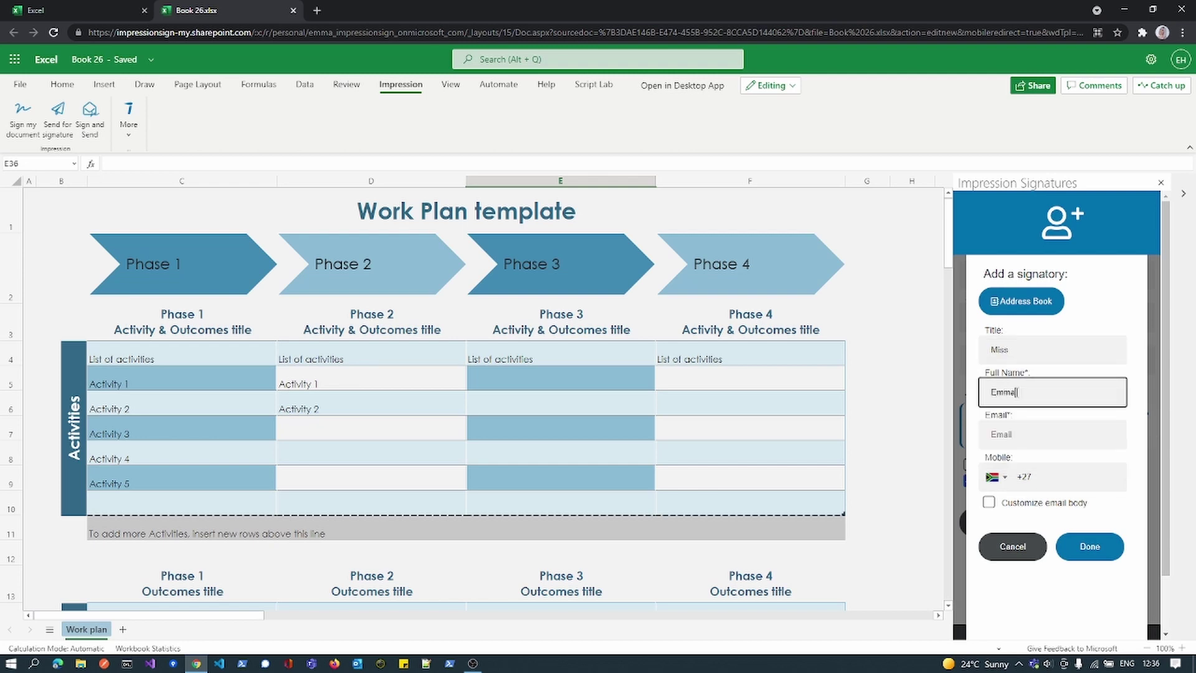
{"action": "key", "text": "Tab"}
{"action": "type", "text": "ho"}
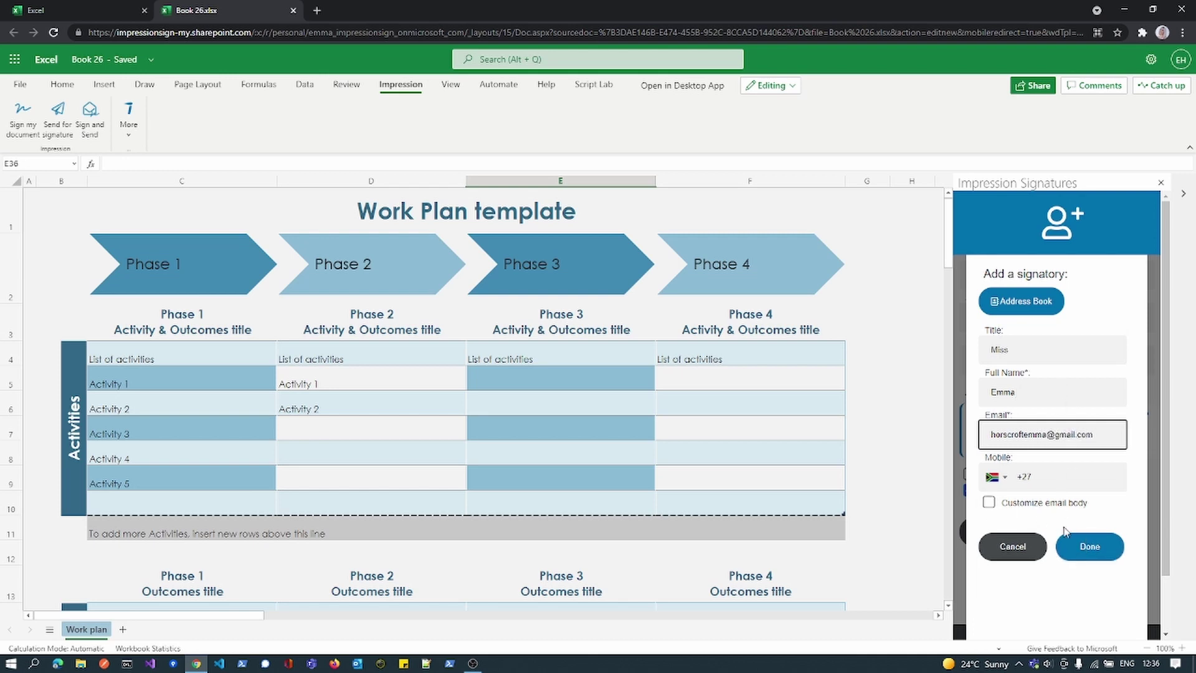
{"action": "left_click", "coordinate": [1084, 546]}
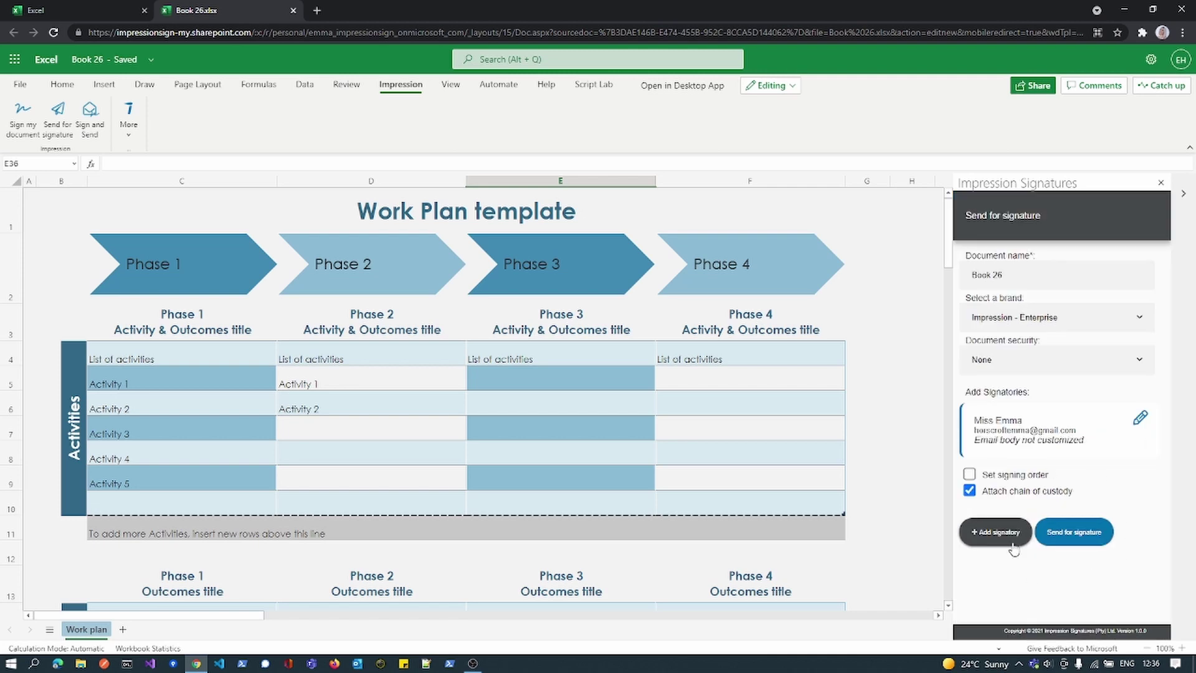
{"action": "left_click", "coordinate": [1061, 546]}
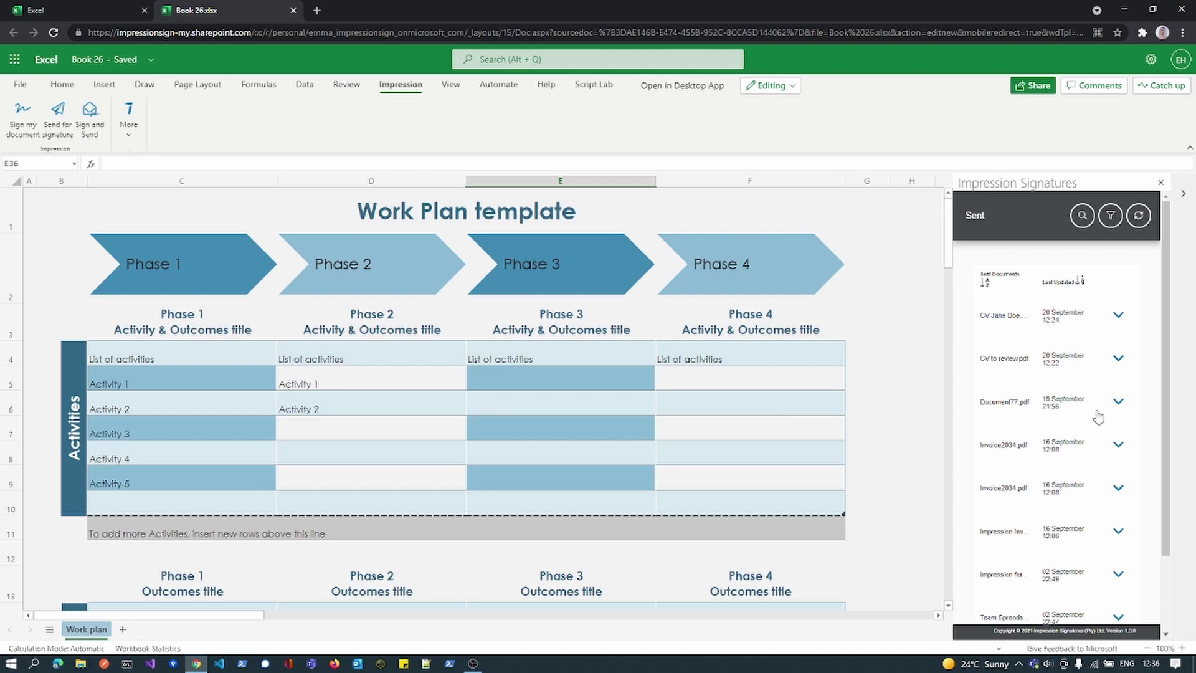
- Refresh the Sent list and expand, then collapse, Book 26.pdf to check its Deferred status
{"action": "left_click", "coordinate": [1145, 217]}
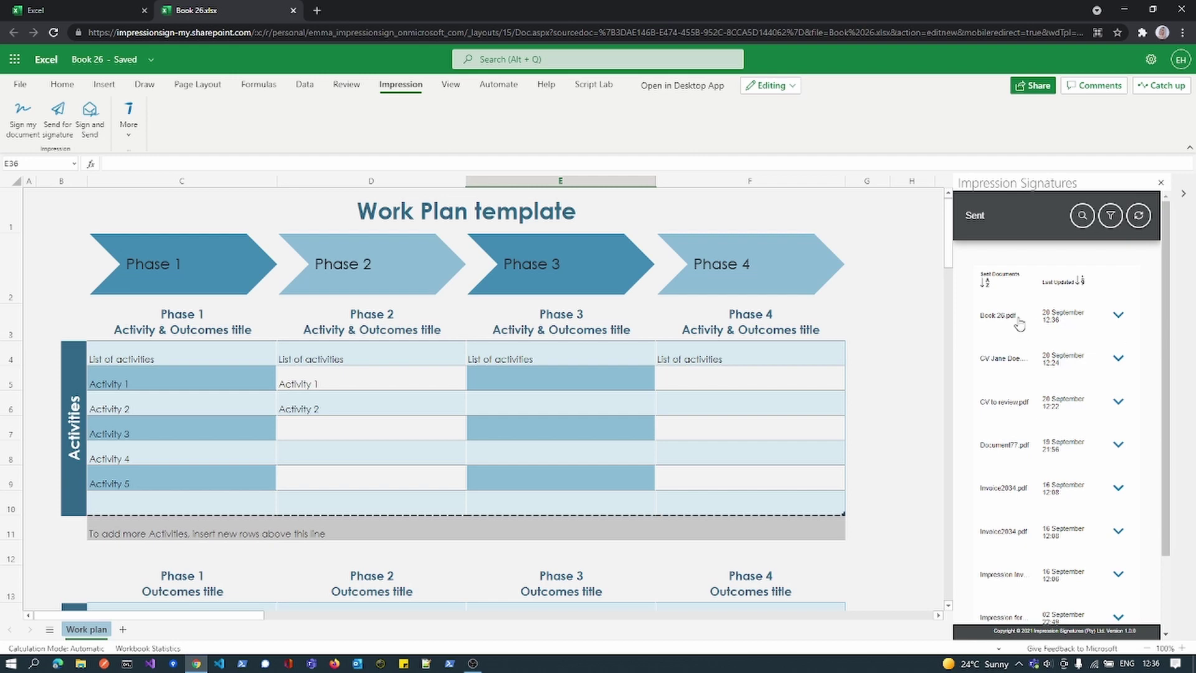
{"action": "left_click", "coordinate": [1119, 318]}
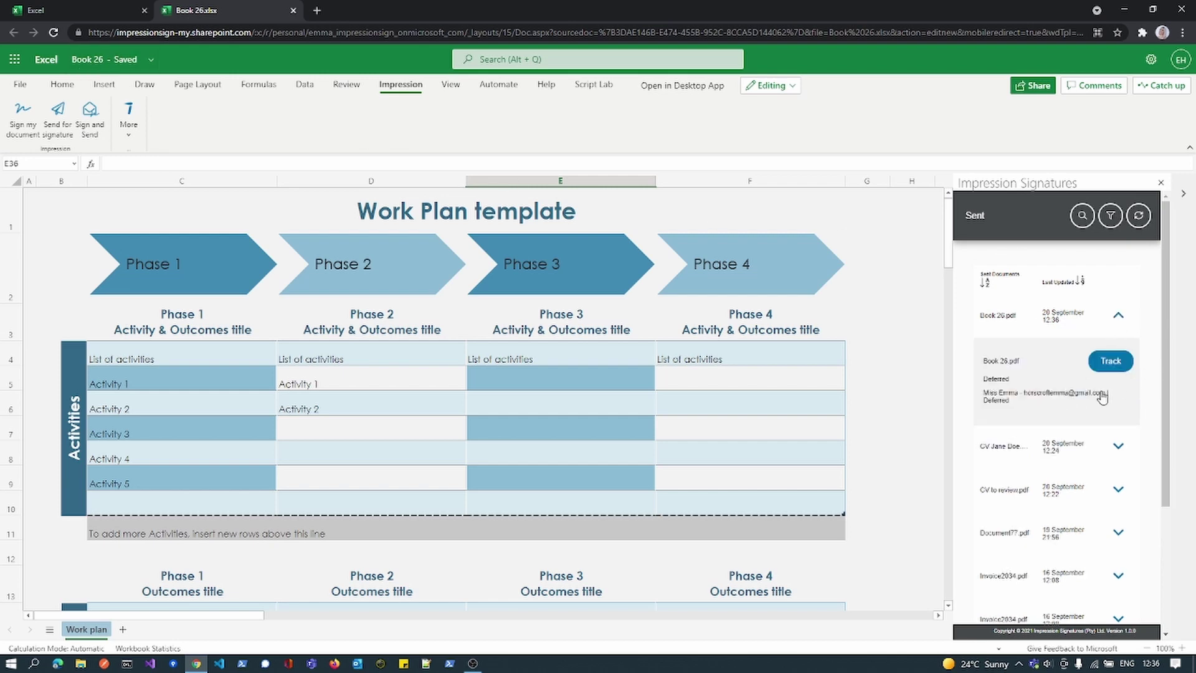
{"action": "left_click", "coordinate": [1118, 324]}
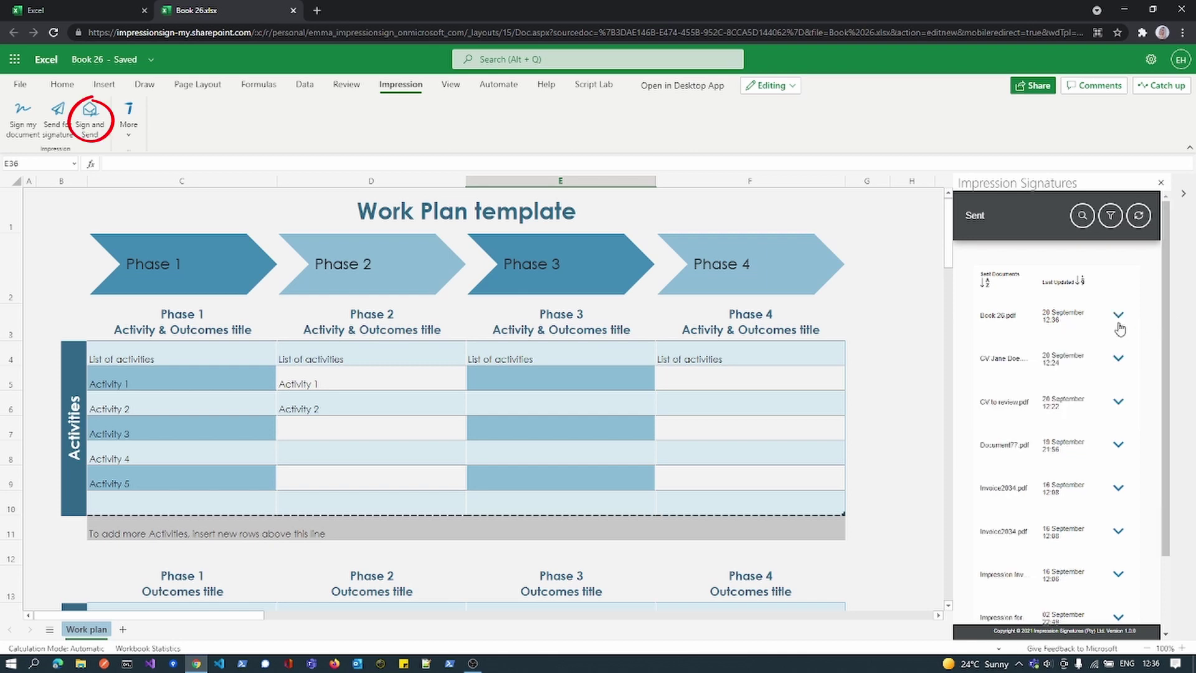
- Use Sign and Send on Book 26, adding a second signatory's full name and e-mail
{"action": "left_click", "coordinate": [89, 121]}
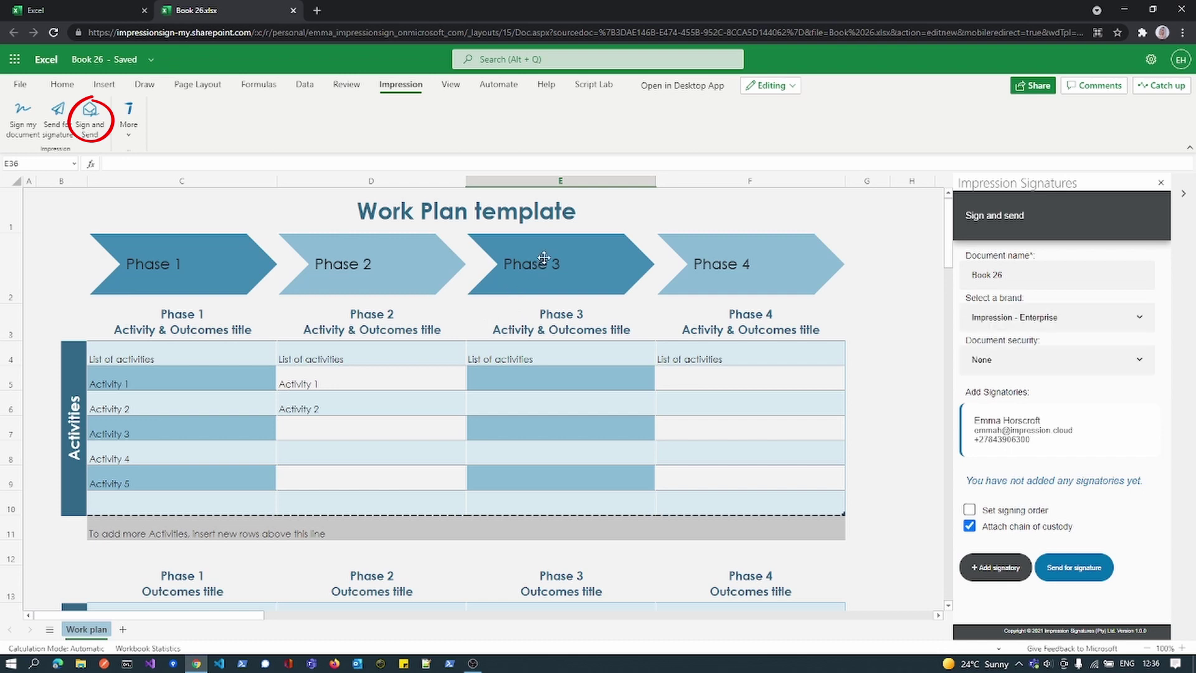
{"action": "left_click", "coordinate": [1003, 568]}
{"action": "left_click", "coordinate": [1026, 392]}
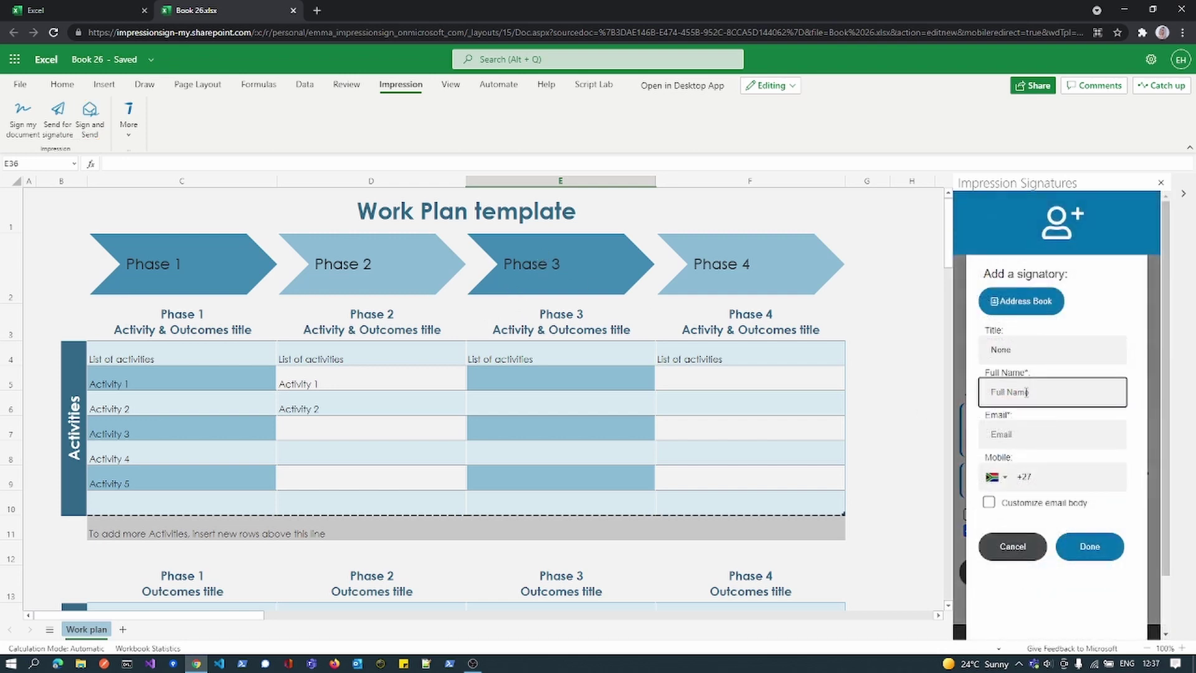
{"action": "type", "text": "Emma"}
{"action": "key", "text": "Tab"}
{"action": "type", "text": "h"}
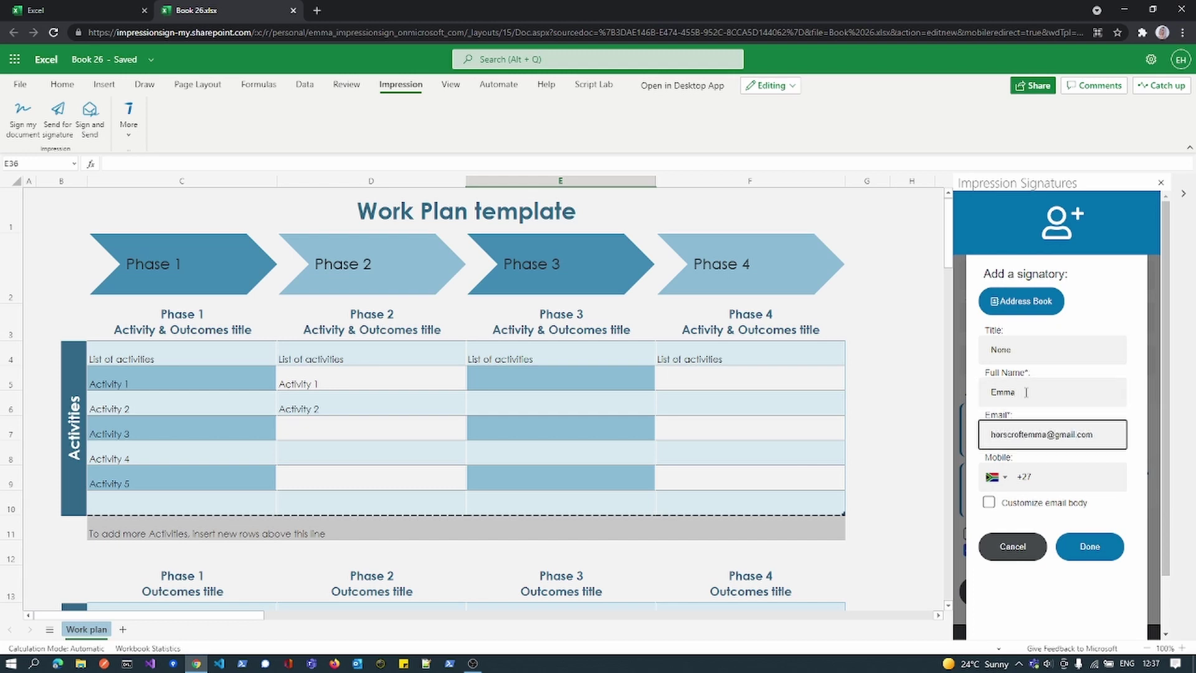
{"action": "left_click", "coordinate": [1090, 548]}
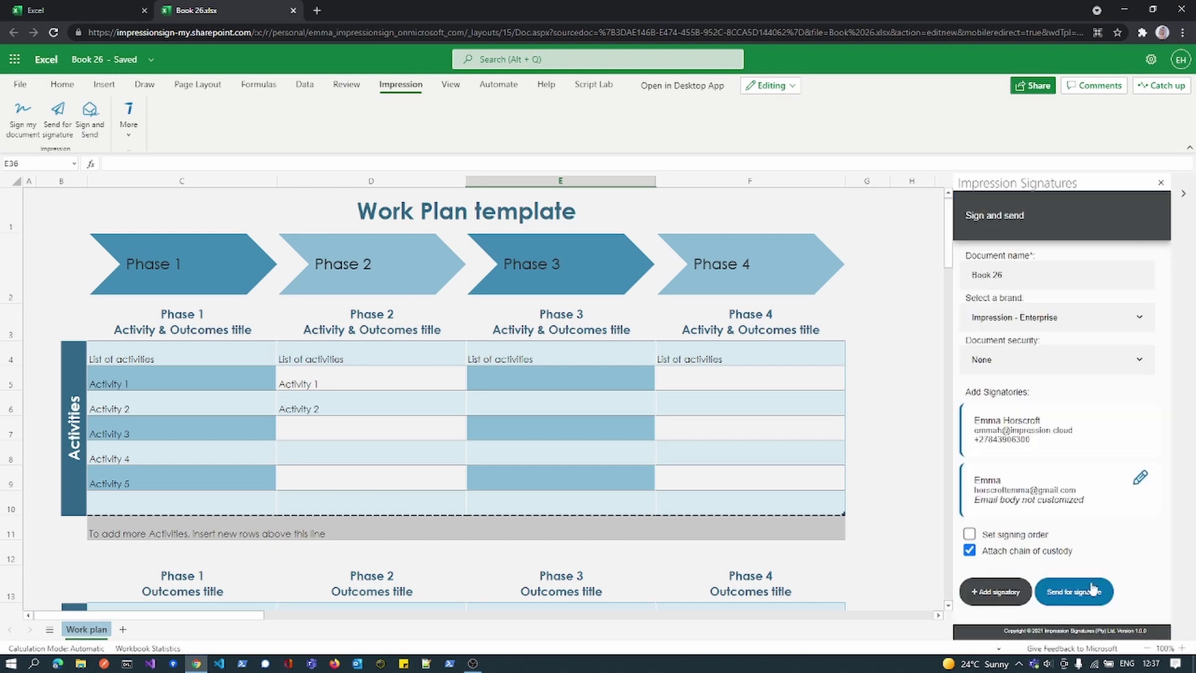
{"action": "left_click", "coordinate": [1059, 603]}
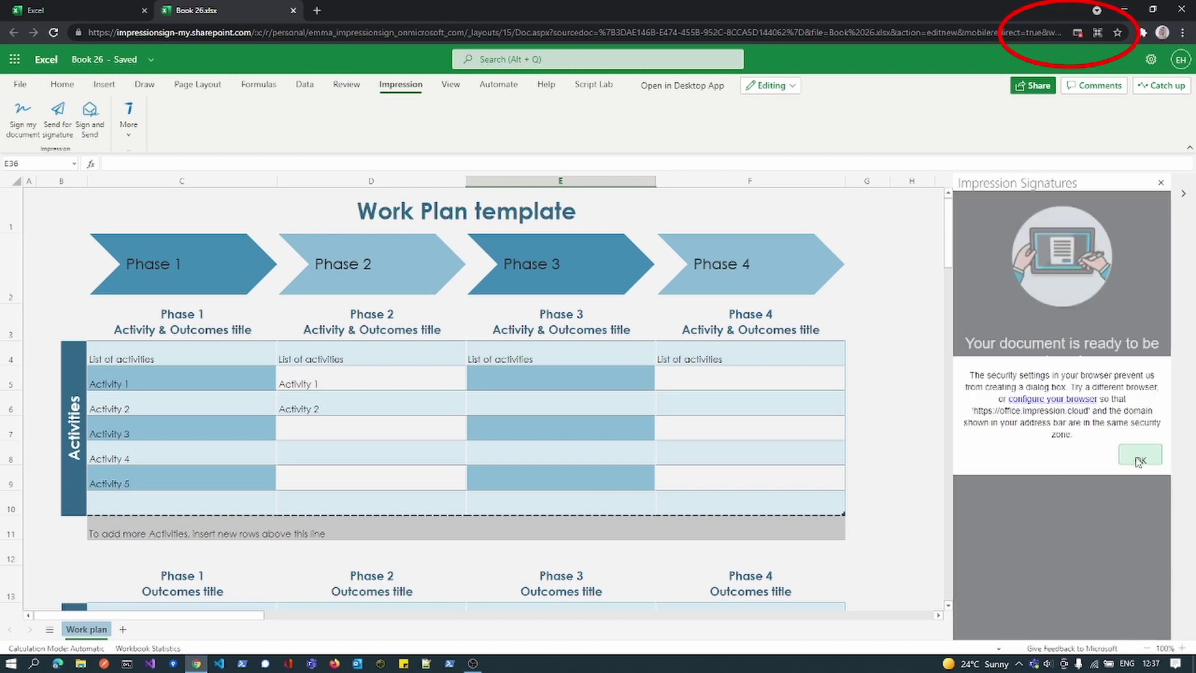
- Dismiss the security warning, allow the SharePoint site's blocked pop-ups, and retry the signing window
{"action": "left_click", "coordinate": [1138, 458]}
{"action": "left_click", "coordinate": [1078, 32]}
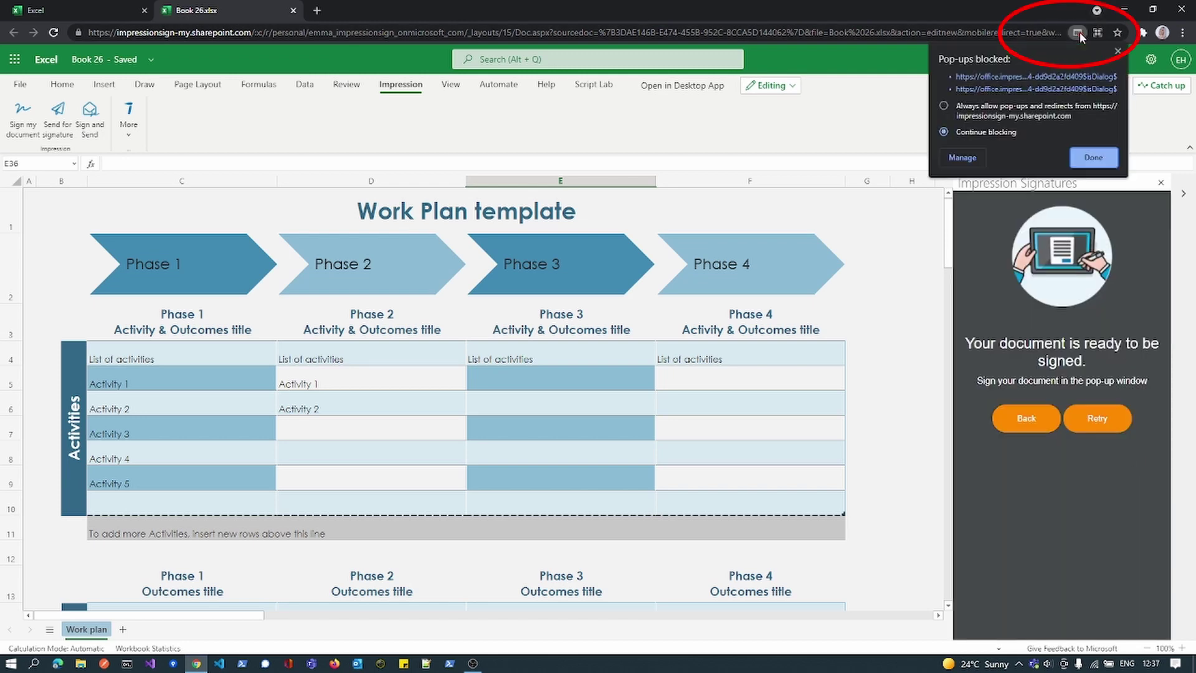
{"action": "left_click", "coordinate": [1092, 157]}
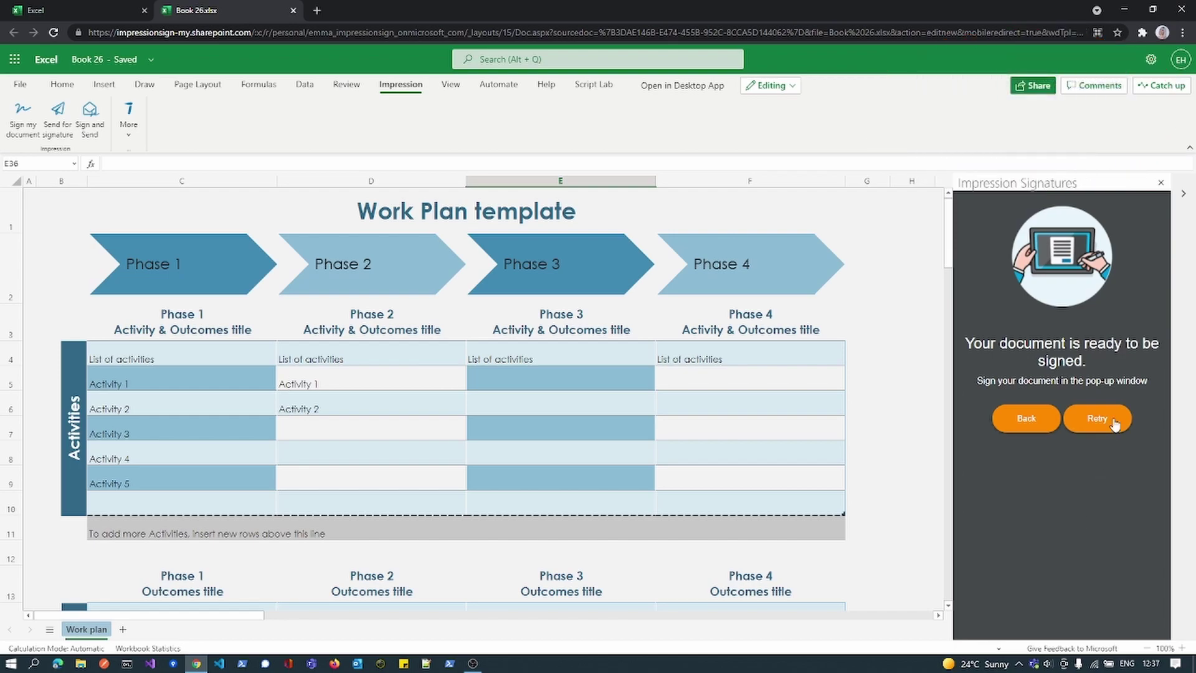
{"action": "left_click", "coordinate": [1113, 422]}
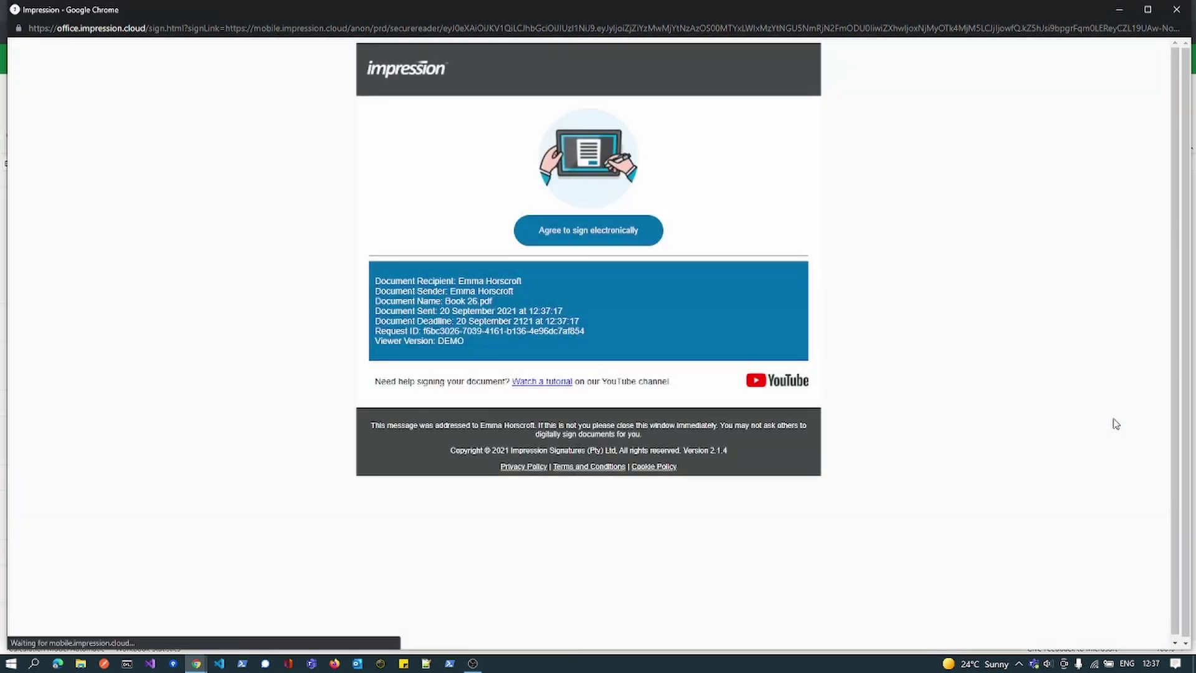
- Agree to e-sign, place the PIN-protected signature at the page's bottom-right, and accept
{"action": "left_click", "coordinate": [591, 232]}
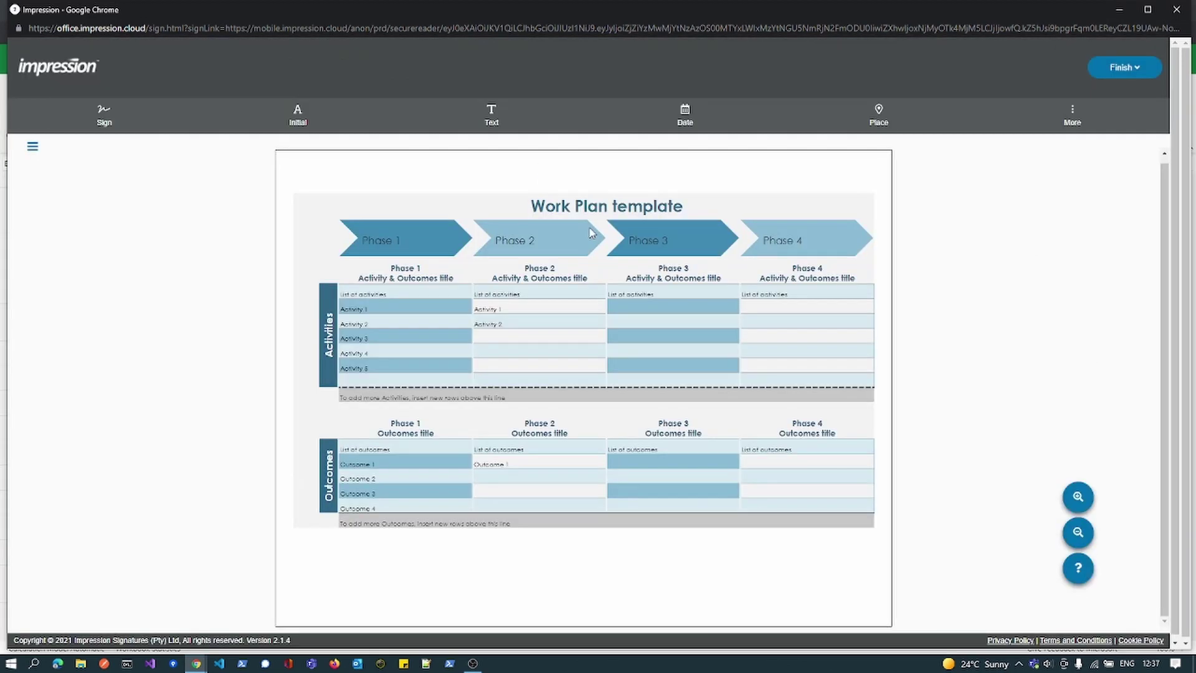
{"action": "left_click", "coordinate": [110, 110]}
{"action": "left_click", "coordinate": [738, 578]}
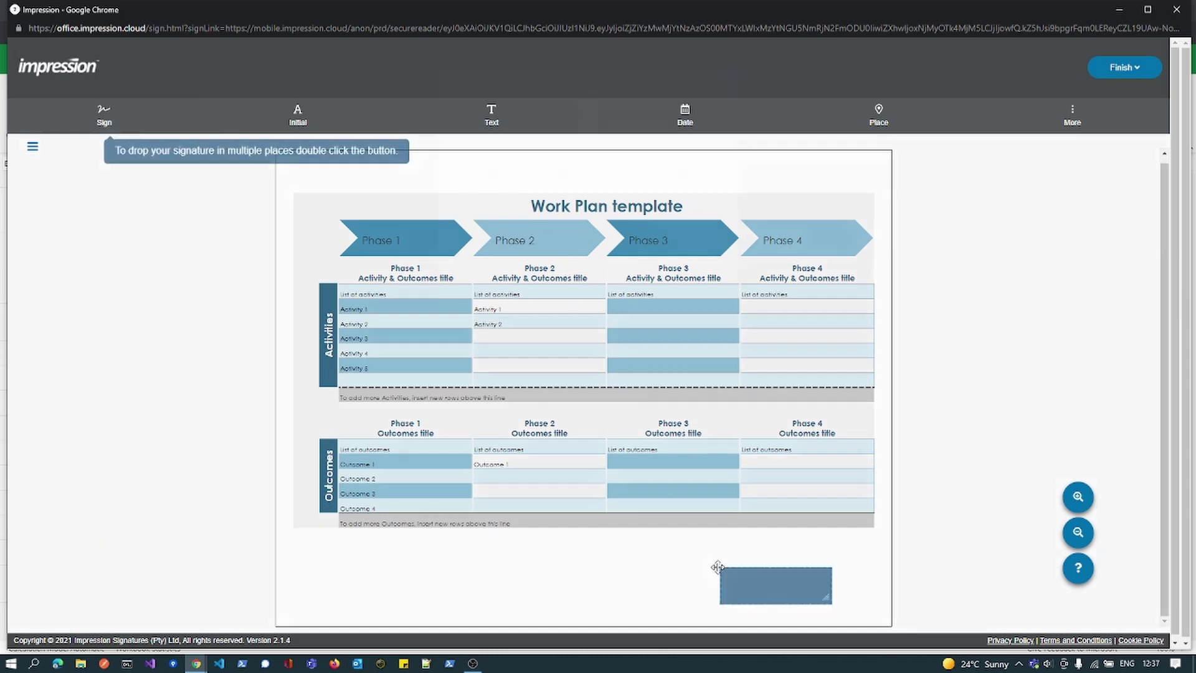
{"action": "left_click", "coordinate": [538, 231]}
{"action": "type", "text": "1234"}
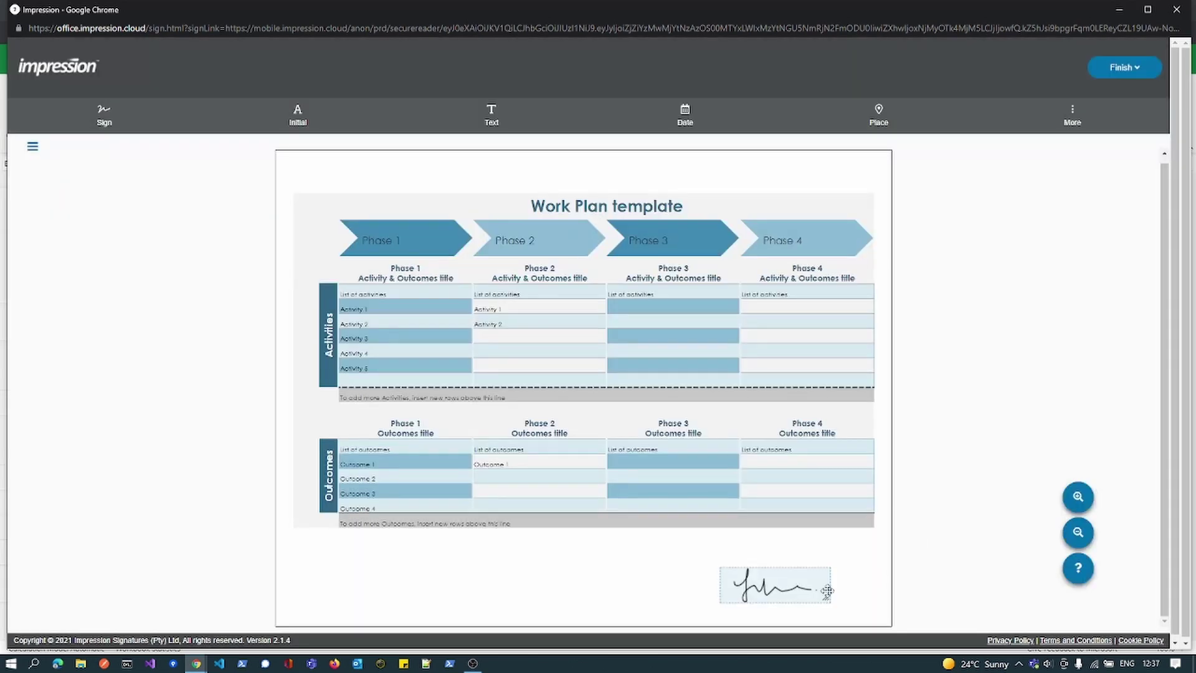
{"action": "left_click_drag", "start_coordinate": [778, 592], "coordinate": [830, 606]}
{"action": "left_click", "coordinate": [1144, 72]}
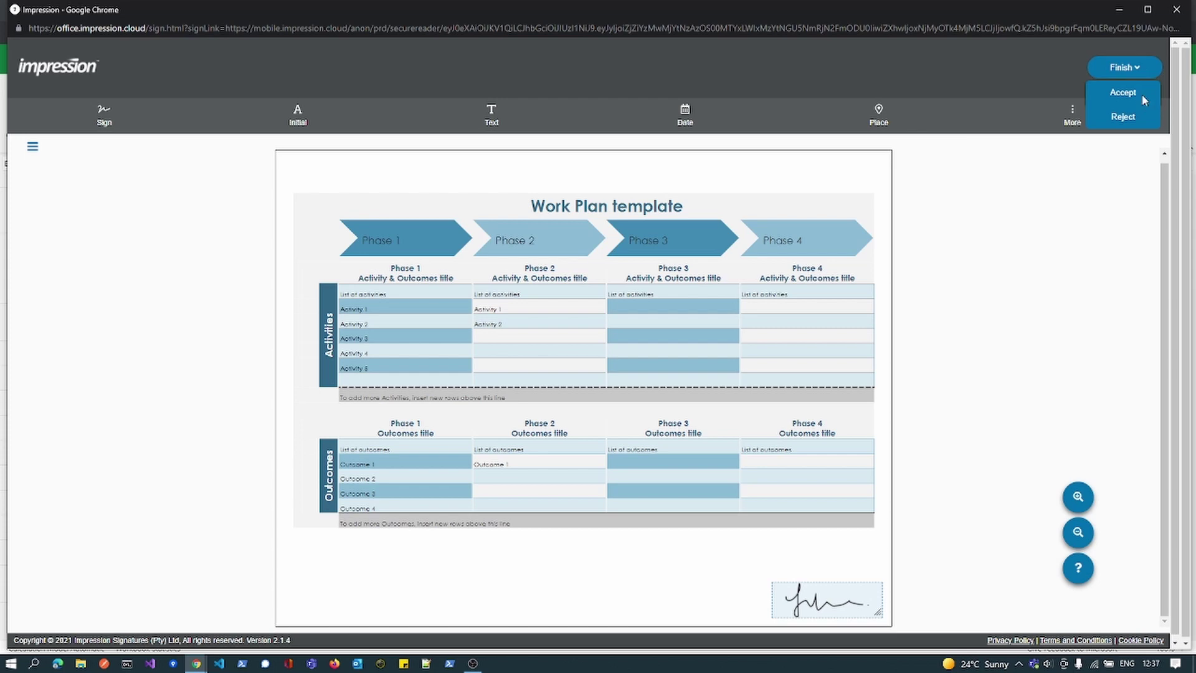
{"action": "left_click", "coordinate": [1140, 93]}
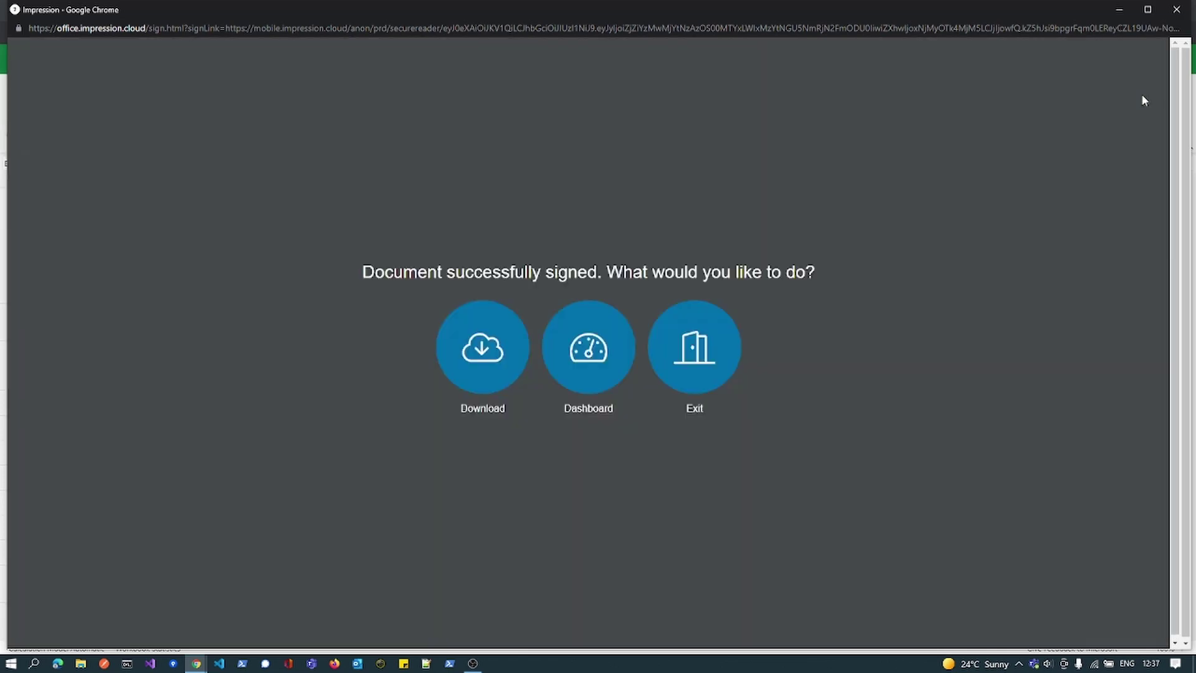
- Return to the workbook and start Sign my document with the document named Work Plan 2021
{"action": "left_click", "coordinate": [654, 341]}
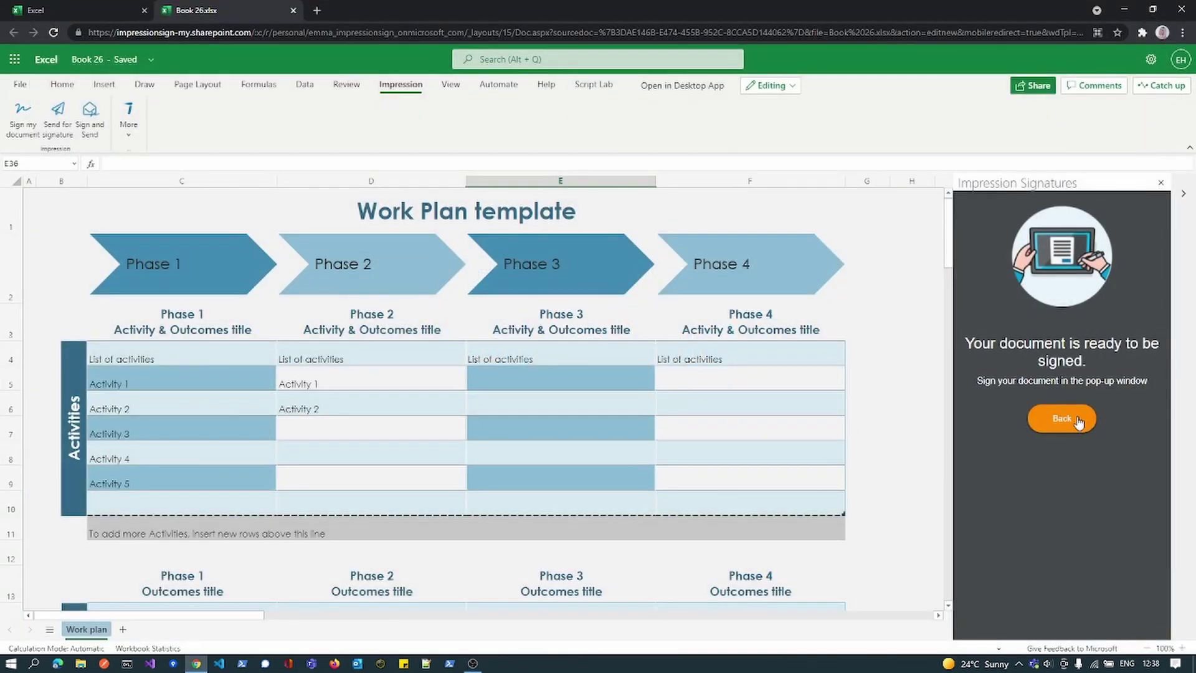
{"action": "left_click", "coordinate": [1078, 423]}
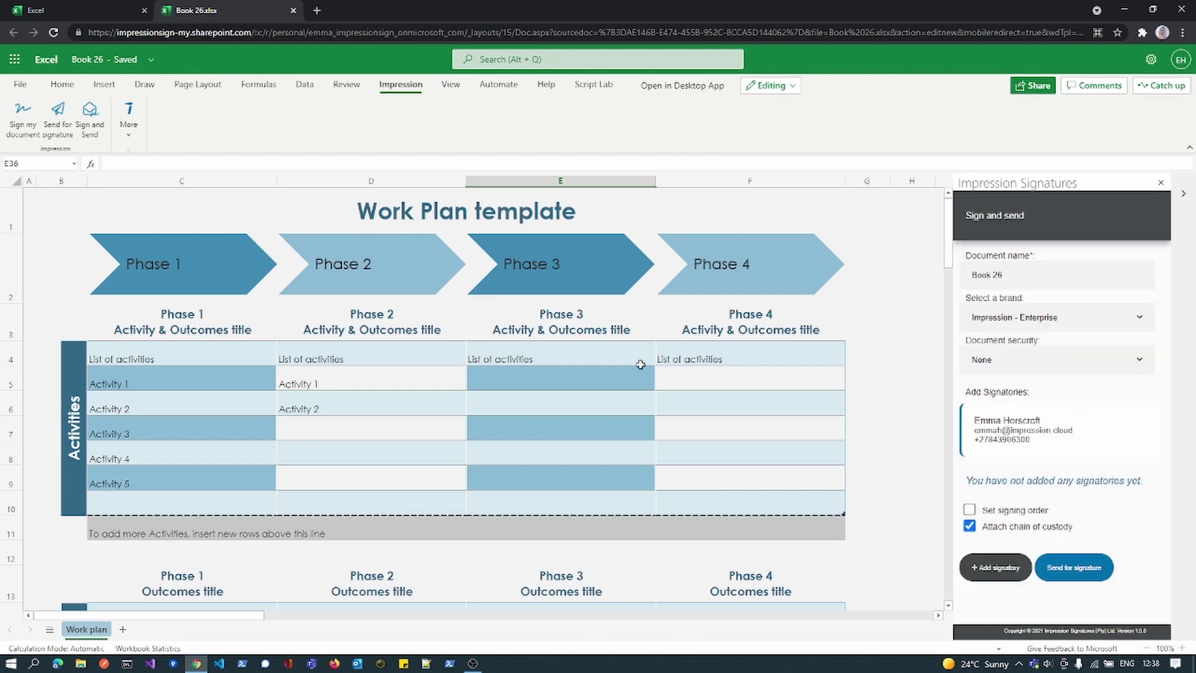
{"action": "left_click", "coordinate": [23, 118]}
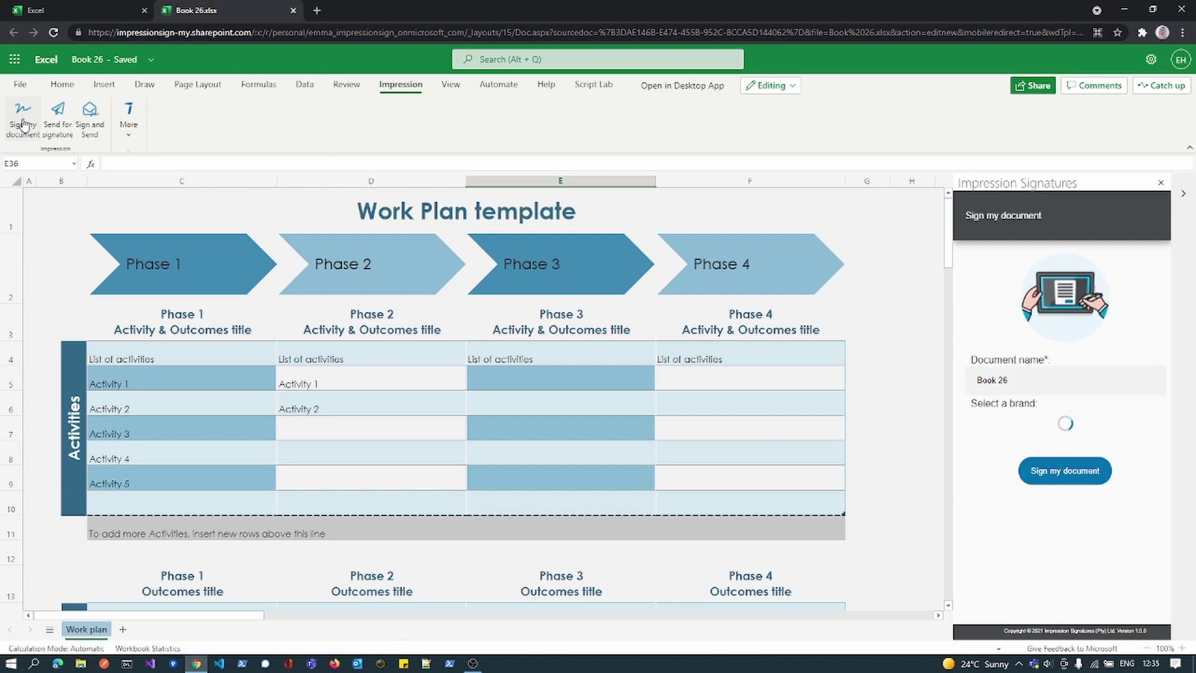
{"action": "left_click_drag", "start_coordinate": [1028, 380], "coordinate": [916, 372]}
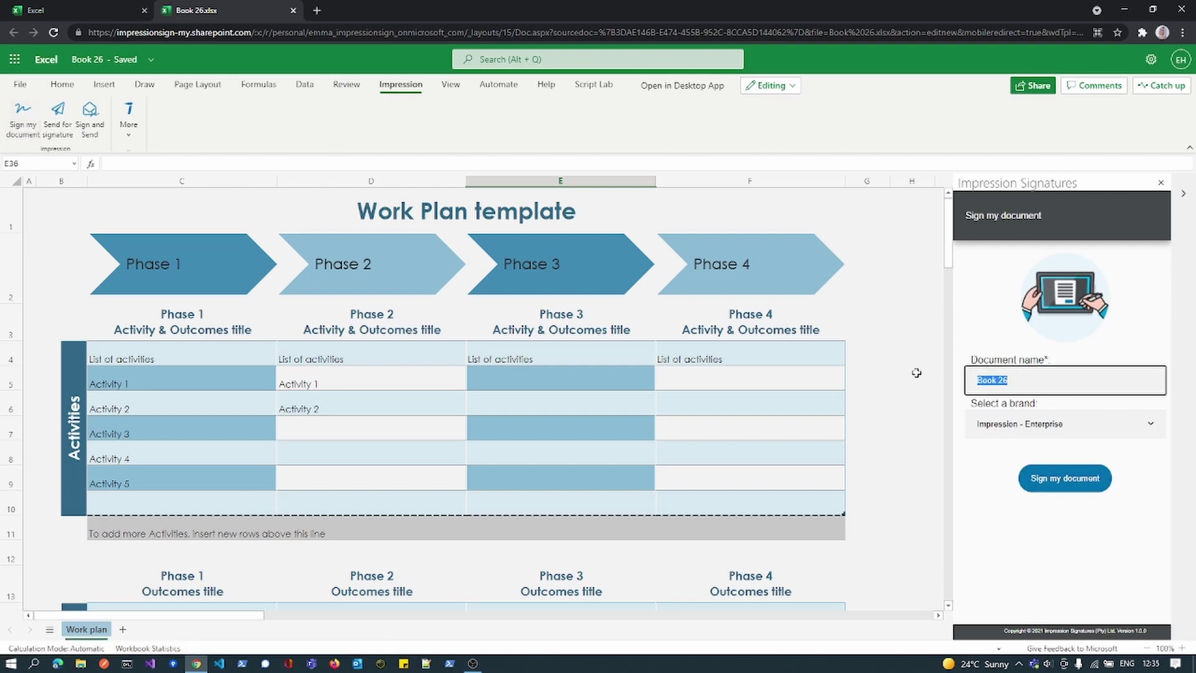
{"action": "type", "text": "Wor"}
{"action": "left_click", "coordinate": [1071, 480]}
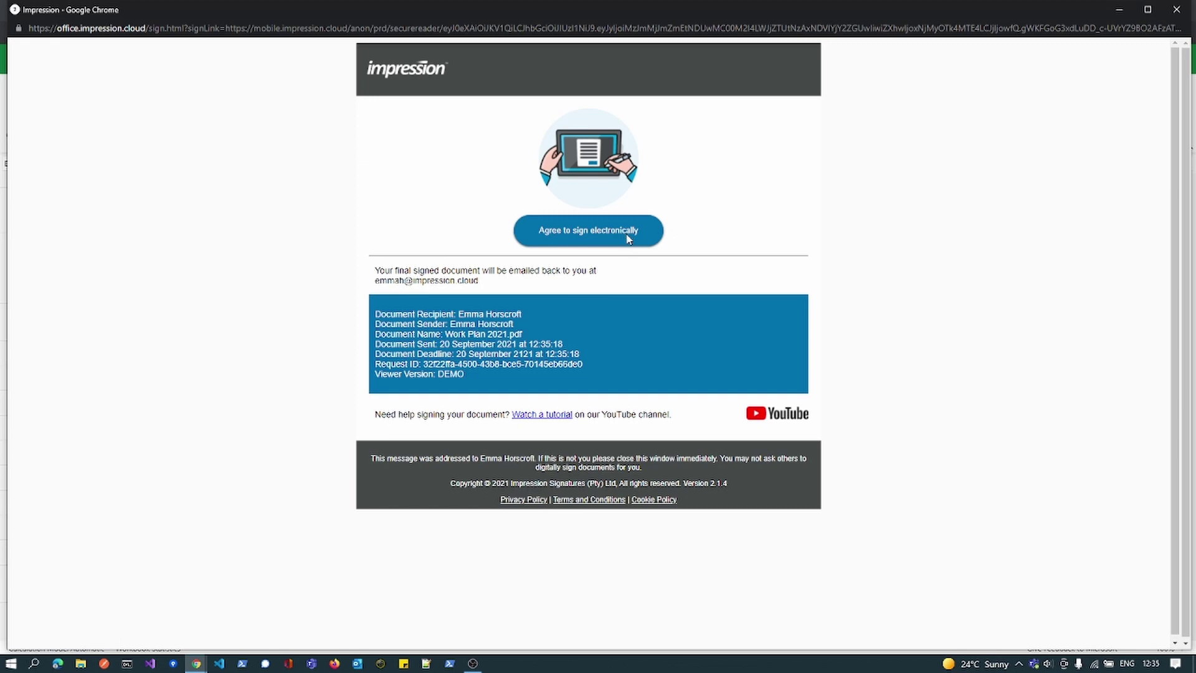
- Sign Work Plan 2021.pdf near the top right with the saved signature's PIN, accept, and exit
{"action": "left_click", "coordinate": [629, 235]}
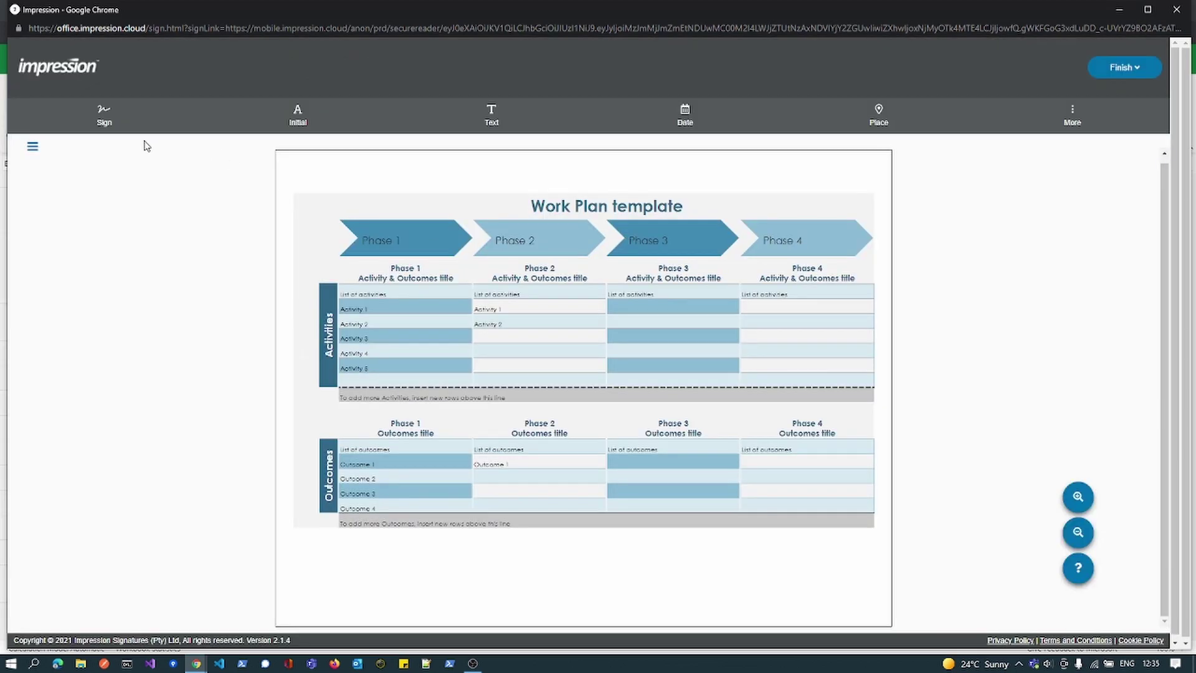
{"action": "left_click", "coordinate": [106, 120]}
{"action": "left_click", "coordinate": [717, 168]}
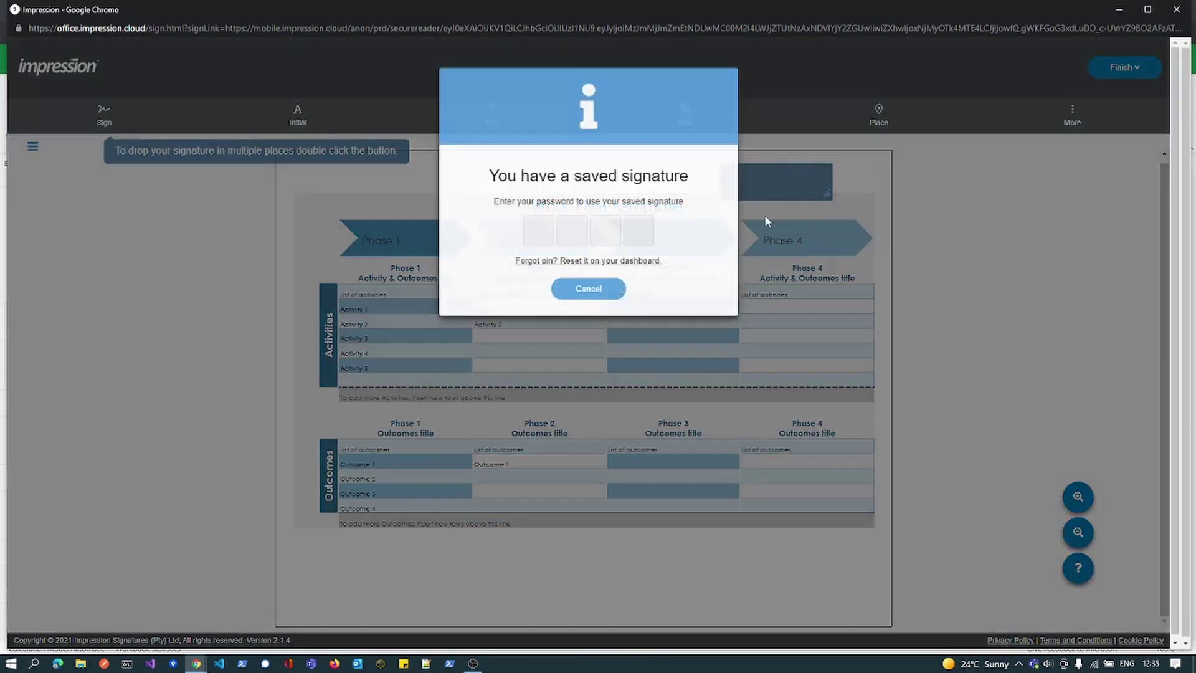
{"action": "left_click", "coordinate": [534, 239]}
{"action": "type", "text": "1234"}
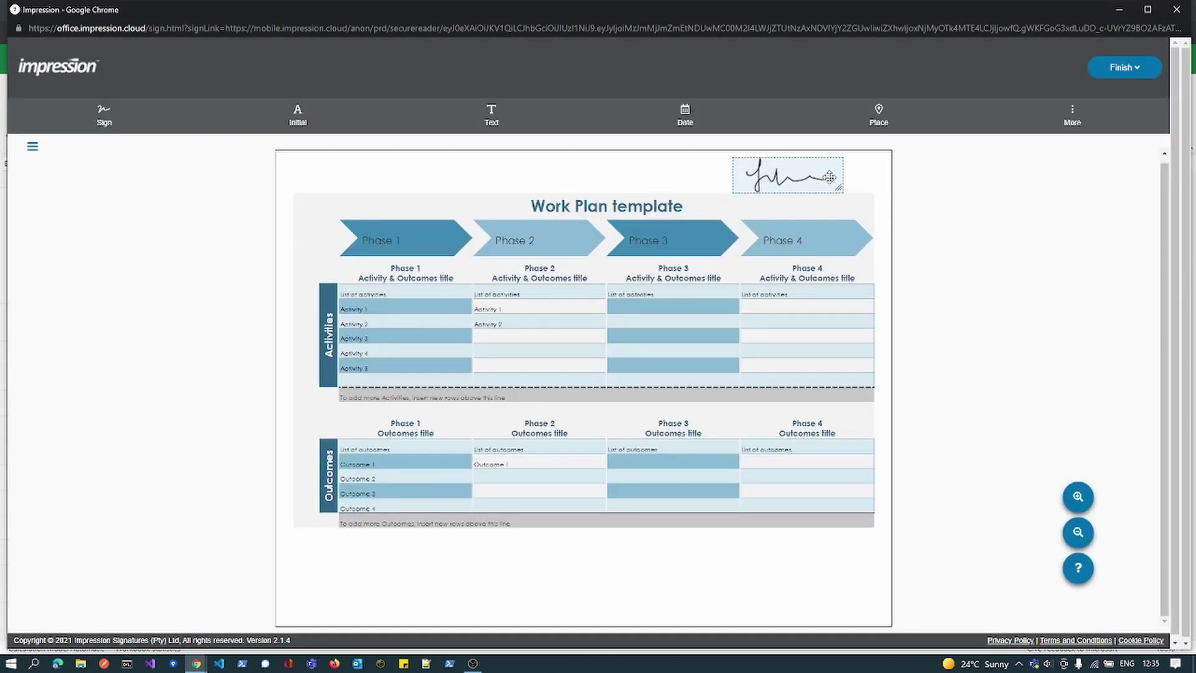
{"action": "left_click", "coordinate": [1127, 68]}
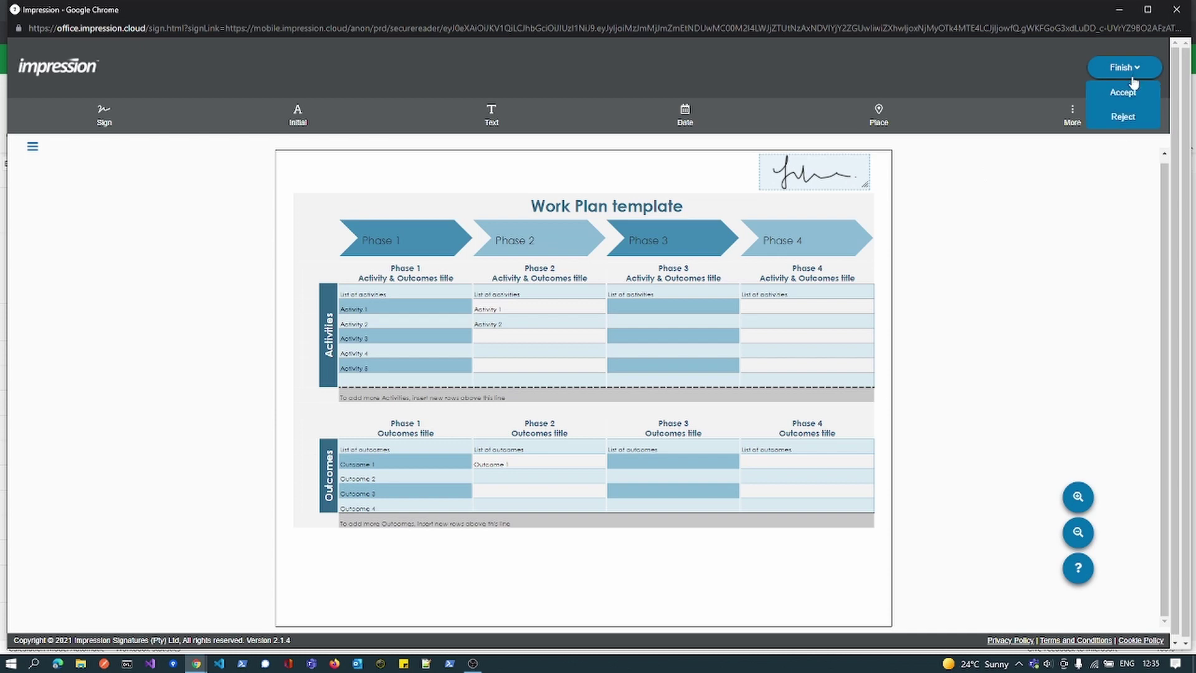
{"action": "left_click", "coordinate": [1131, 92]}
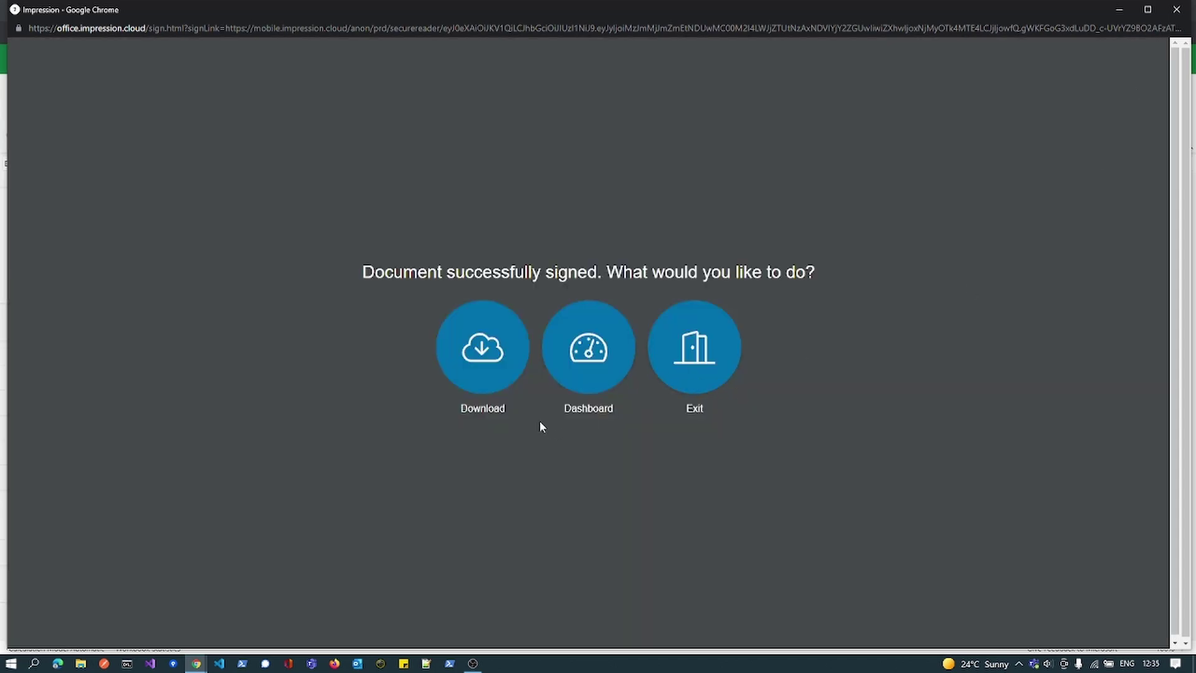
{"action": "left_click", "coordinate": [688, 362]}
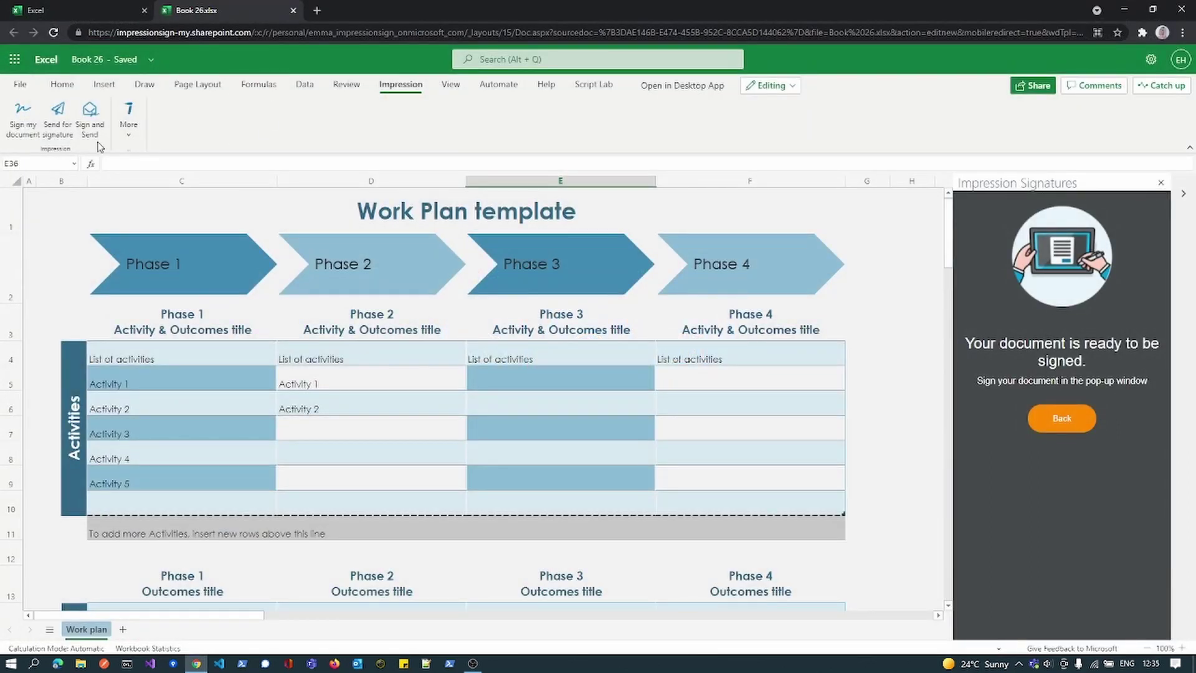
- Open the Impression Inbox, expand WorkPlan2021.pdf, and start signing it
{"action": "left_click", "coordinate": [128, 118]}
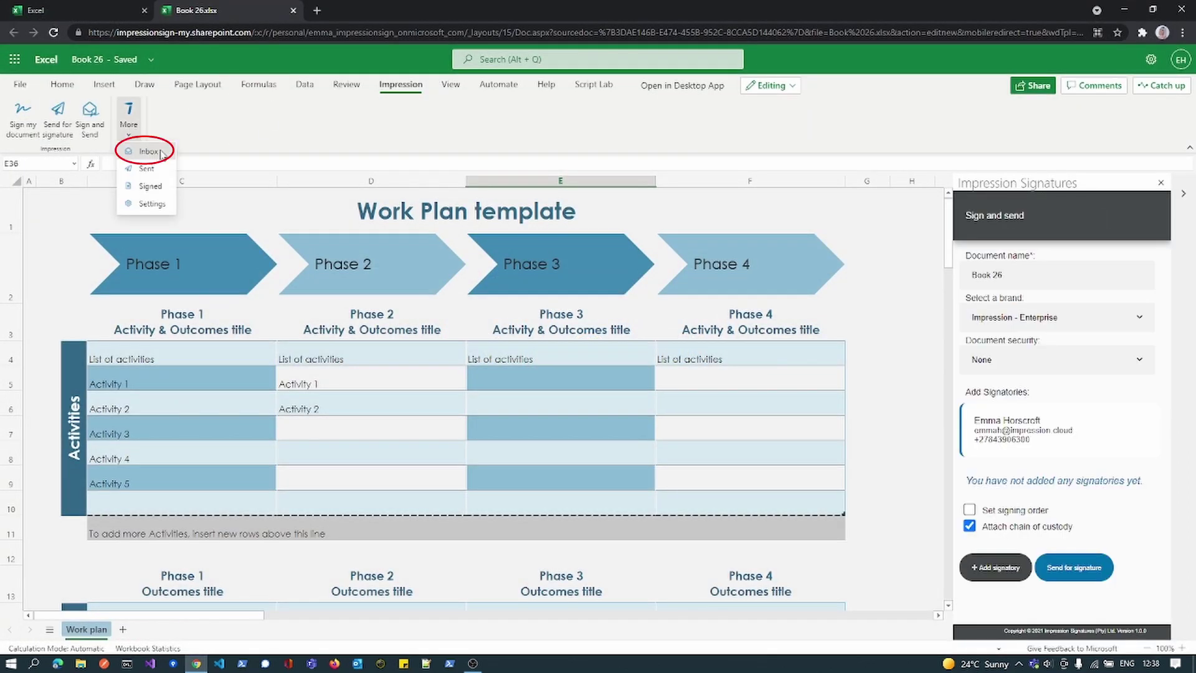
{"action": "left_click", "coordinate": [148, 151]}
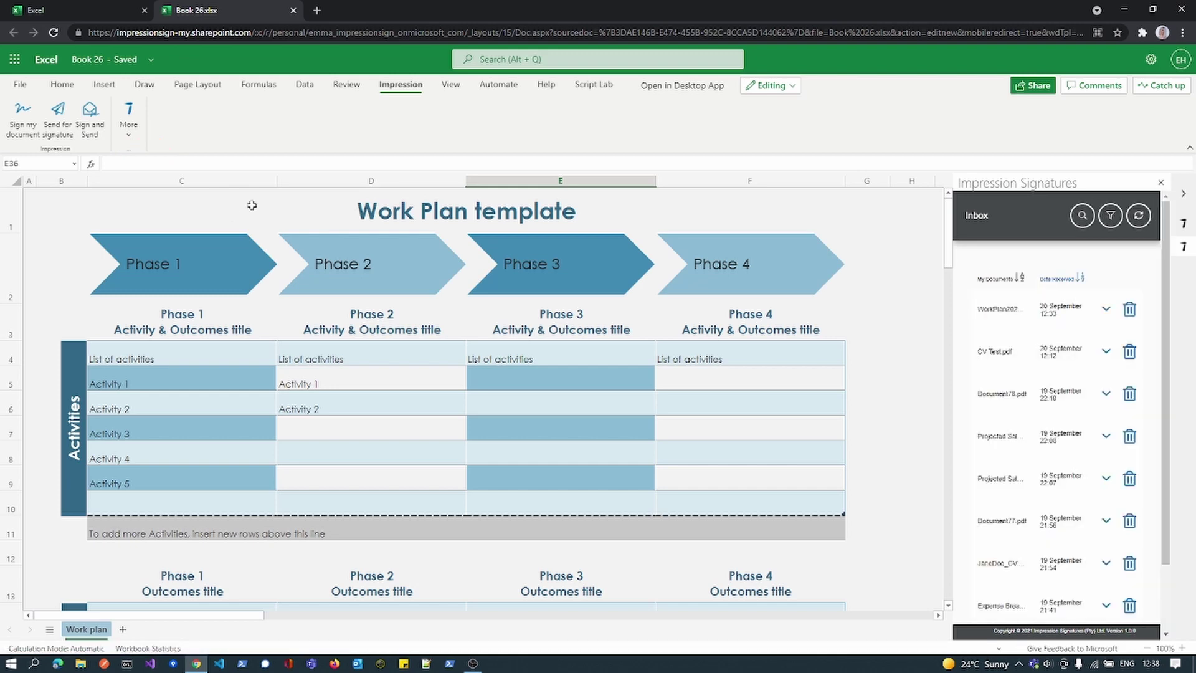
{"action": "left_click", "coordinate": [1106, 309]}
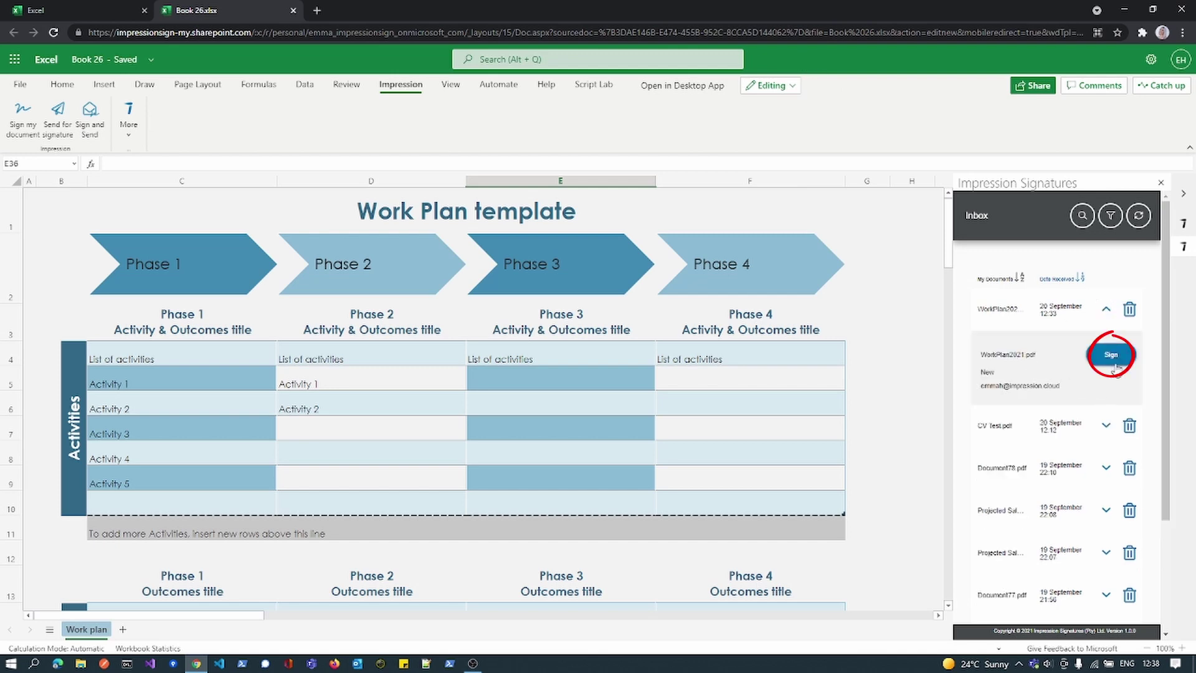
{"action": "left_click", "coordinate": [1114, 361]}
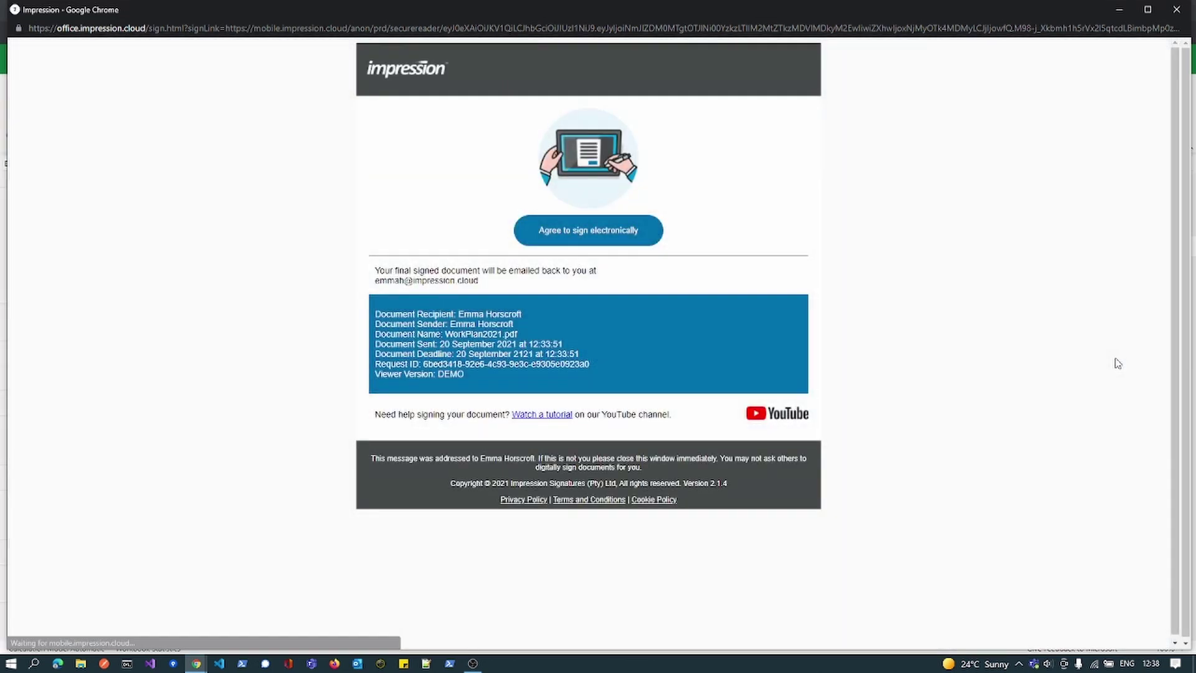
- Sign WorkPlan2021.pdf at the bottom right using the saved PIN, accept, and return to the Inbox
{"action": "left_click", "coordinate": [576, 230]}
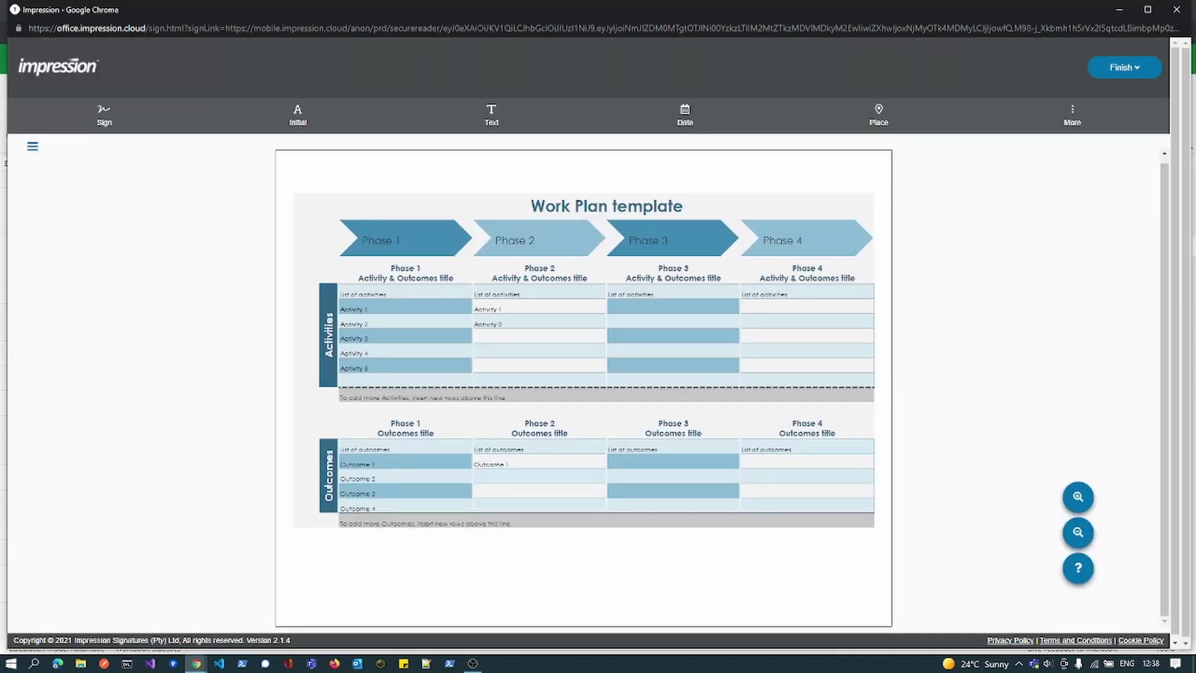
{"action": "left_click", "coordinate": [105, 116]}
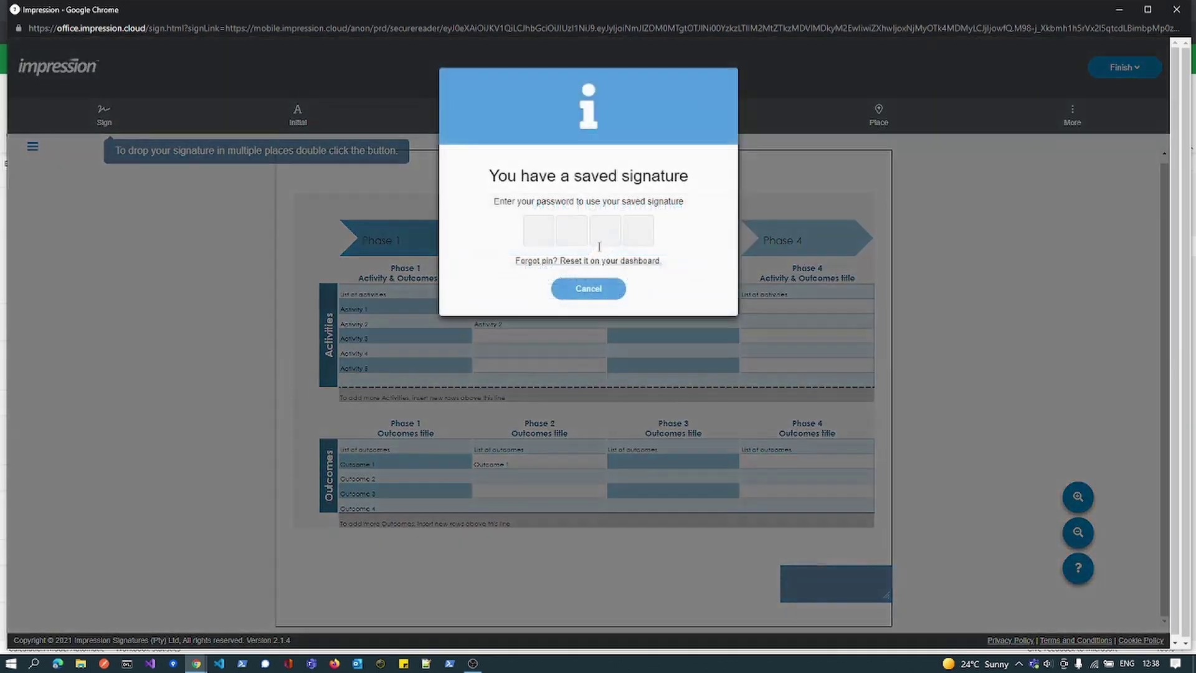
{"action": "left_click", "coordinate": [531, 225]}
{"action": "type", "text": "1234"}
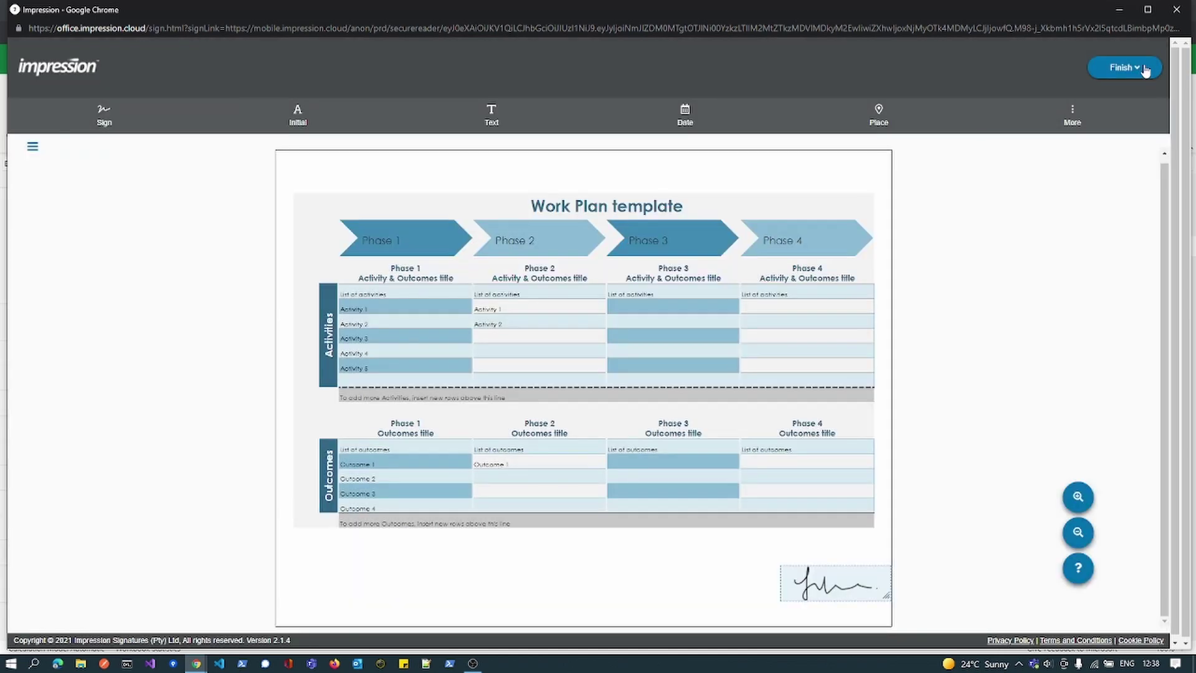
{"action": "left_click", "coordinate": [1144, 69]}
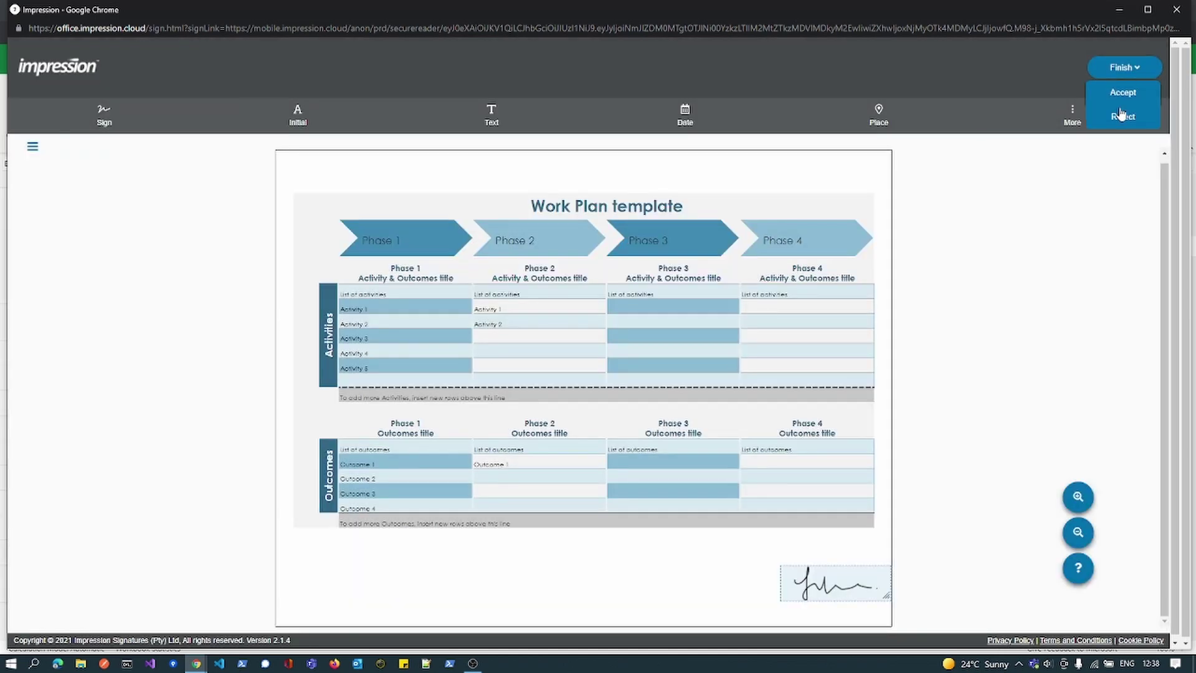
{"action": "left_click", "coordinate": [1124, 93]}
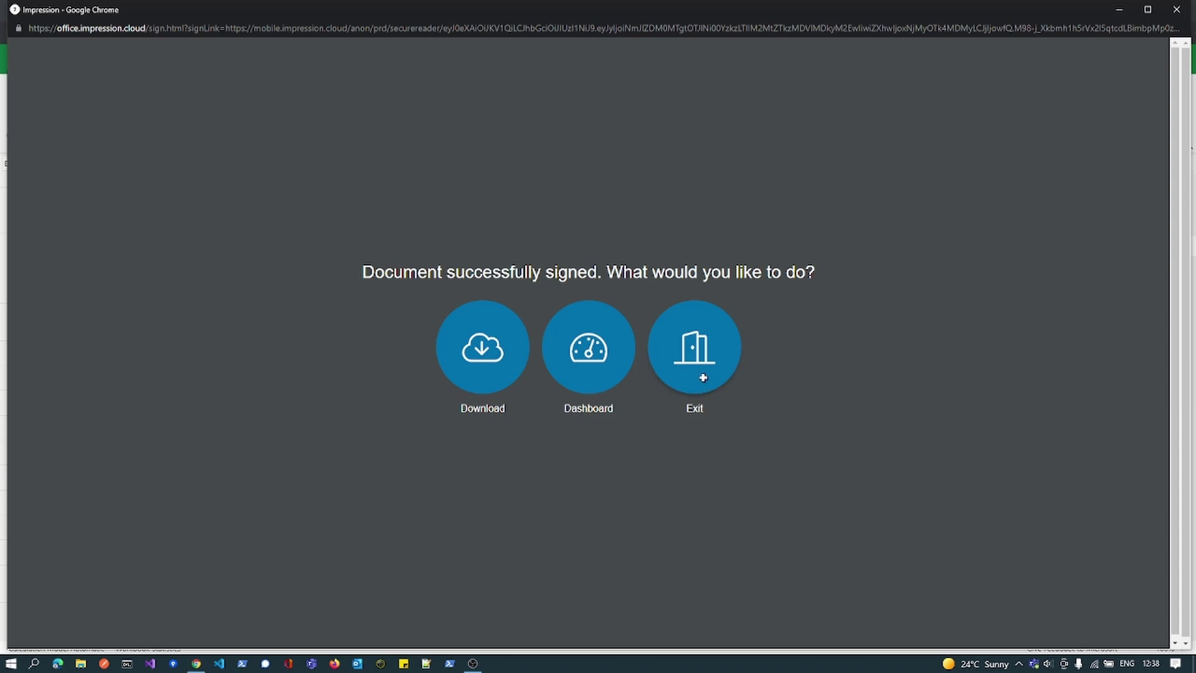
{"action": "left_click", "coordinate": [700, 375]}
{"action": "left_click", "coordinate": [1082, 420]}
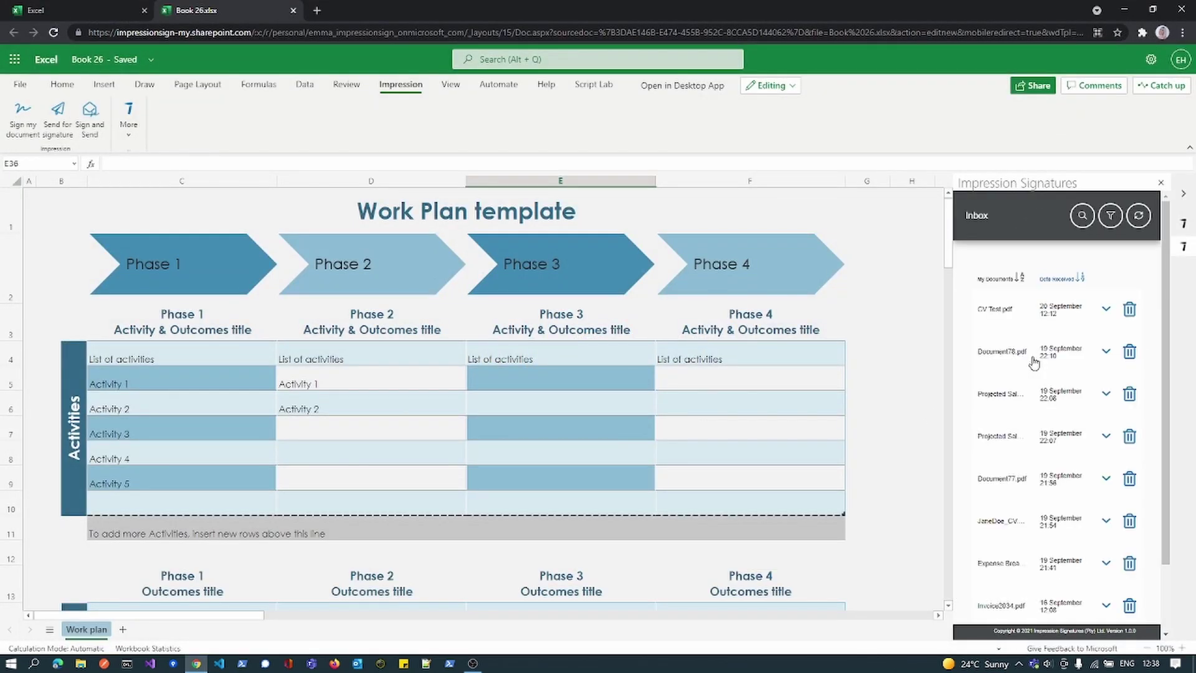
- Inspect the CV Test.pdf inbox entry, then list the Sent documents showing two Book 26.pdf entries
{"action": "left_click", "coordinate": [1105, 309]}
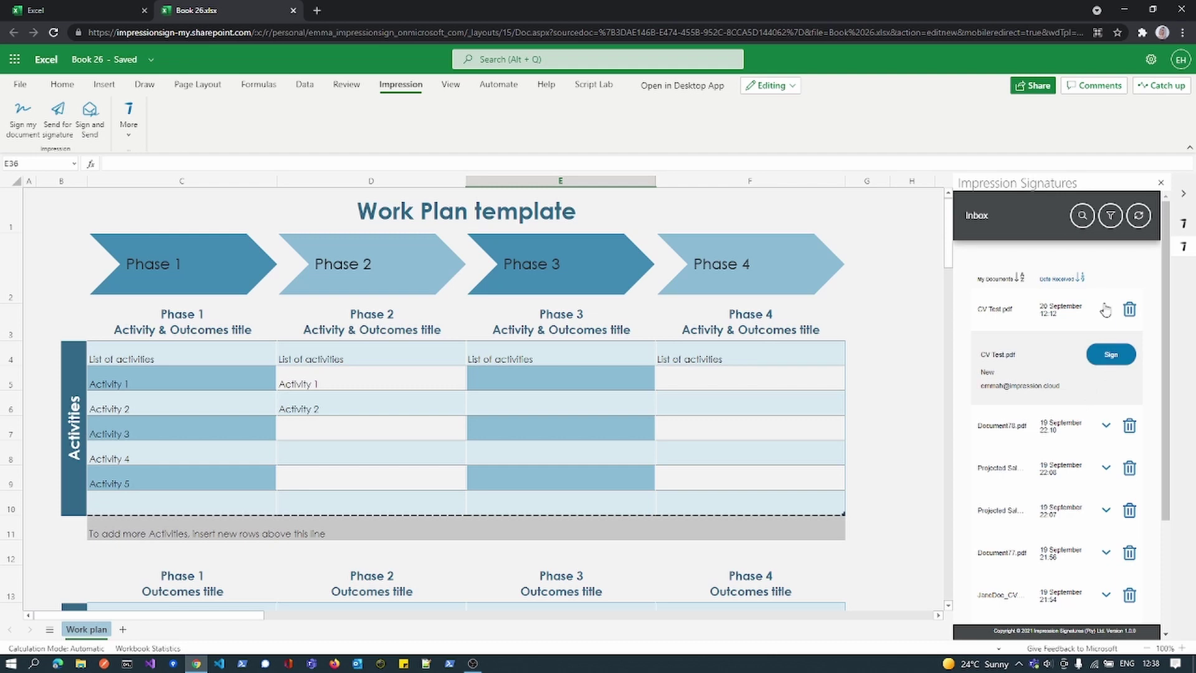
{"action": "left_click", "coordinate": [1106, 310]}
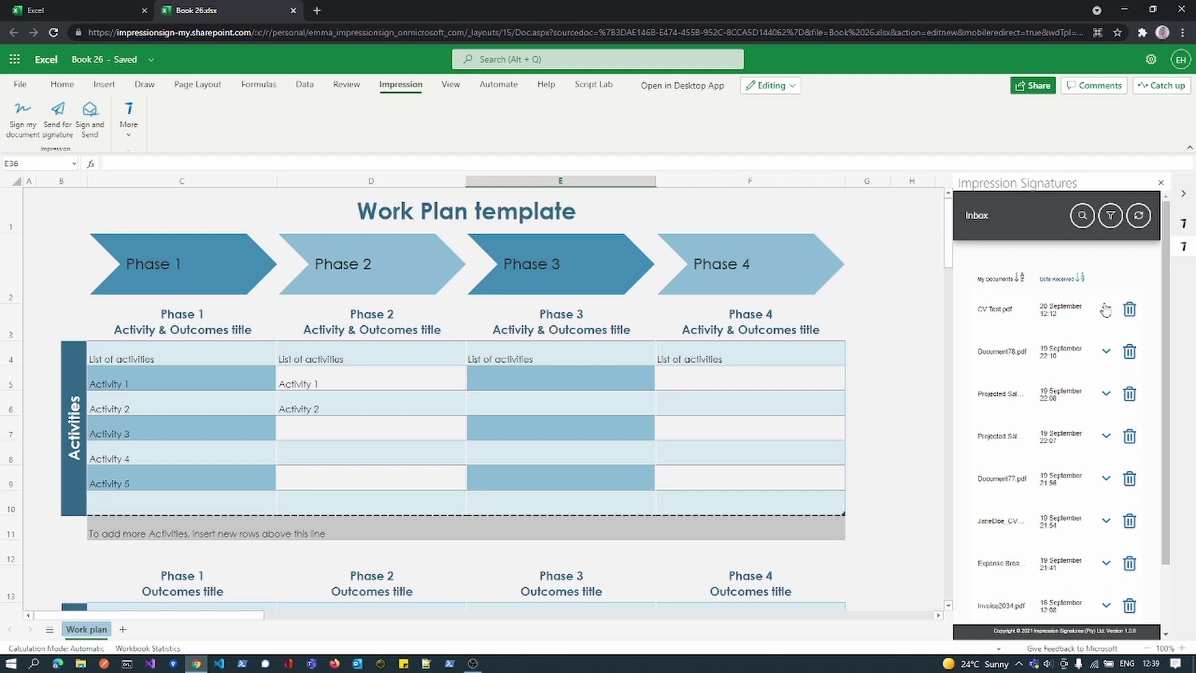
{"action": "left_click", "coordinate": [128, 116]}
{"action": "left_click", "coordinate": [162, 181]}
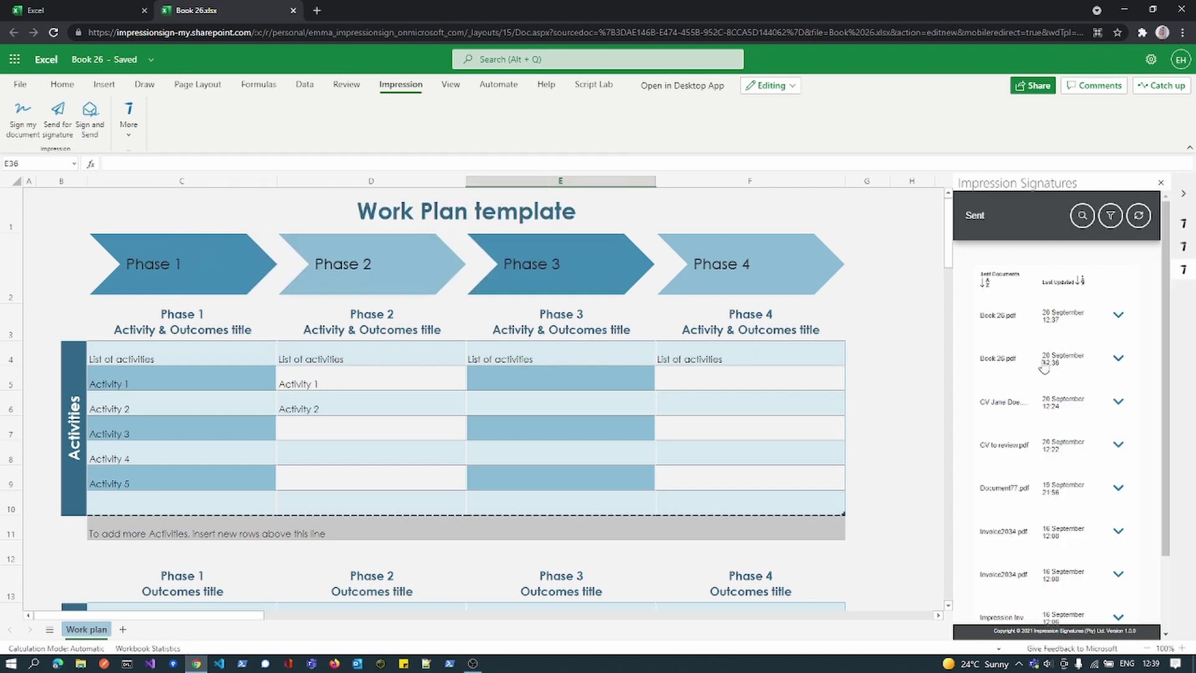
{"action": "left_click", "coordinate": [1119, 316]}
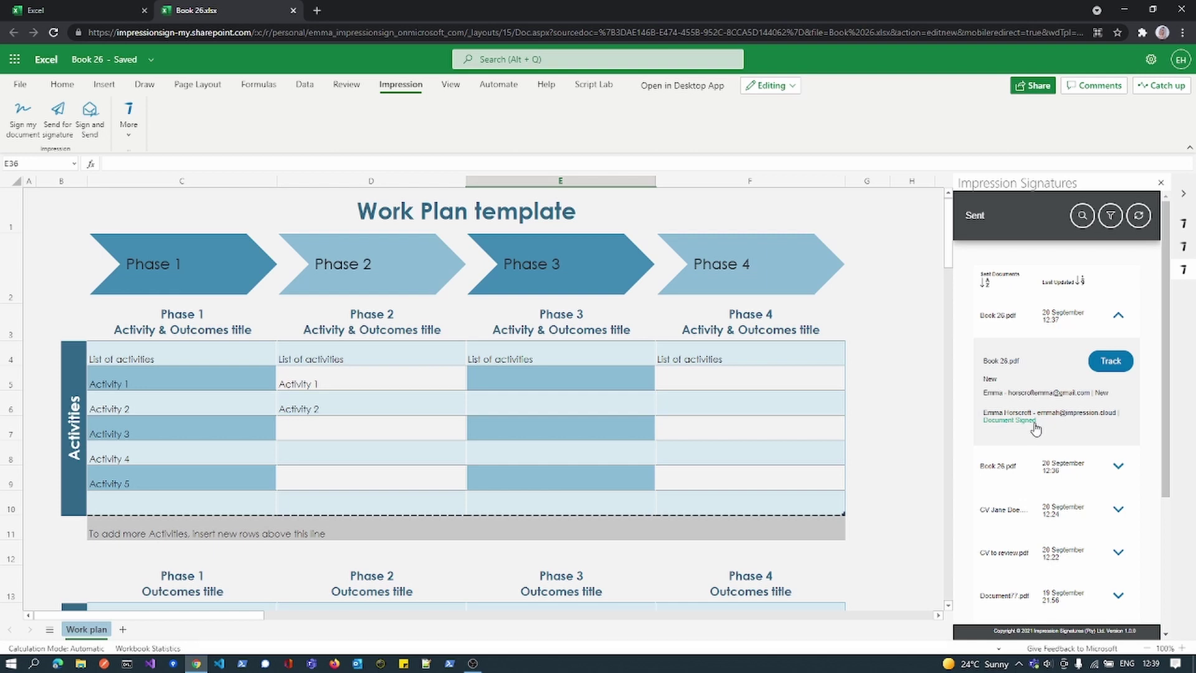
{"action": "left_click", "coordinate": [1007, 475]}
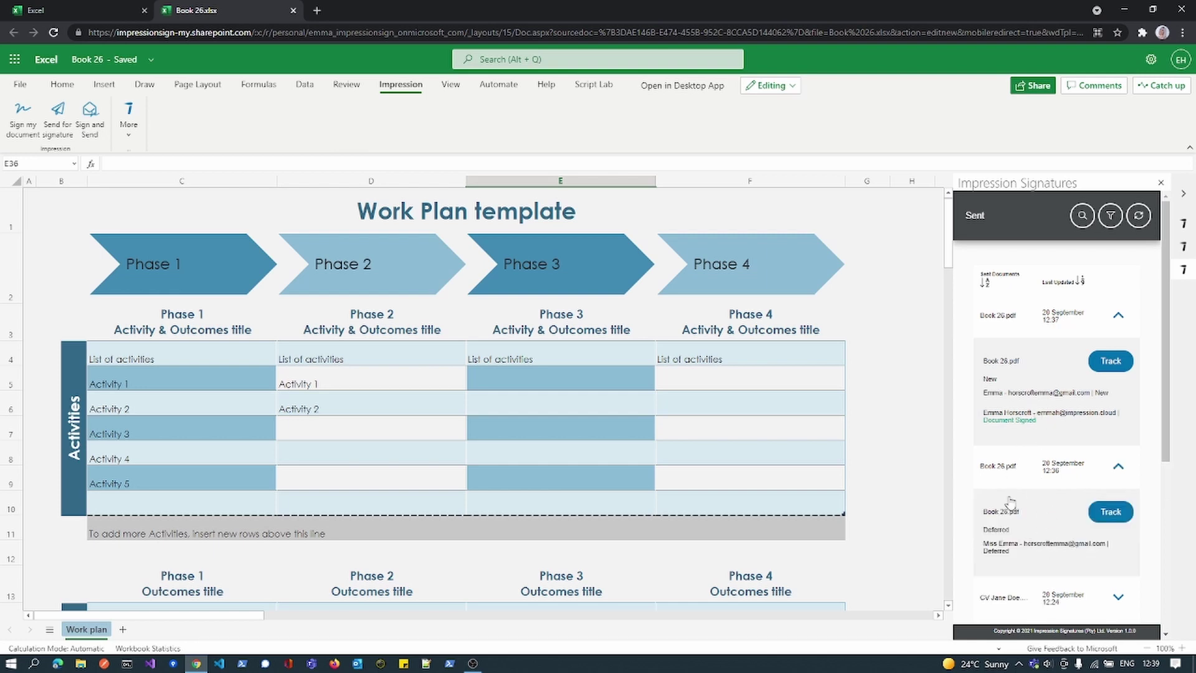
{"action": "left_click", "coordinate": [1009, 489]}
{"action": "left_click", "coordinate": [1033, 434]}
{"action": "scroll", "coordinate": [1059, 542], "scroll_direction": "down", "scroll_amount": 1}
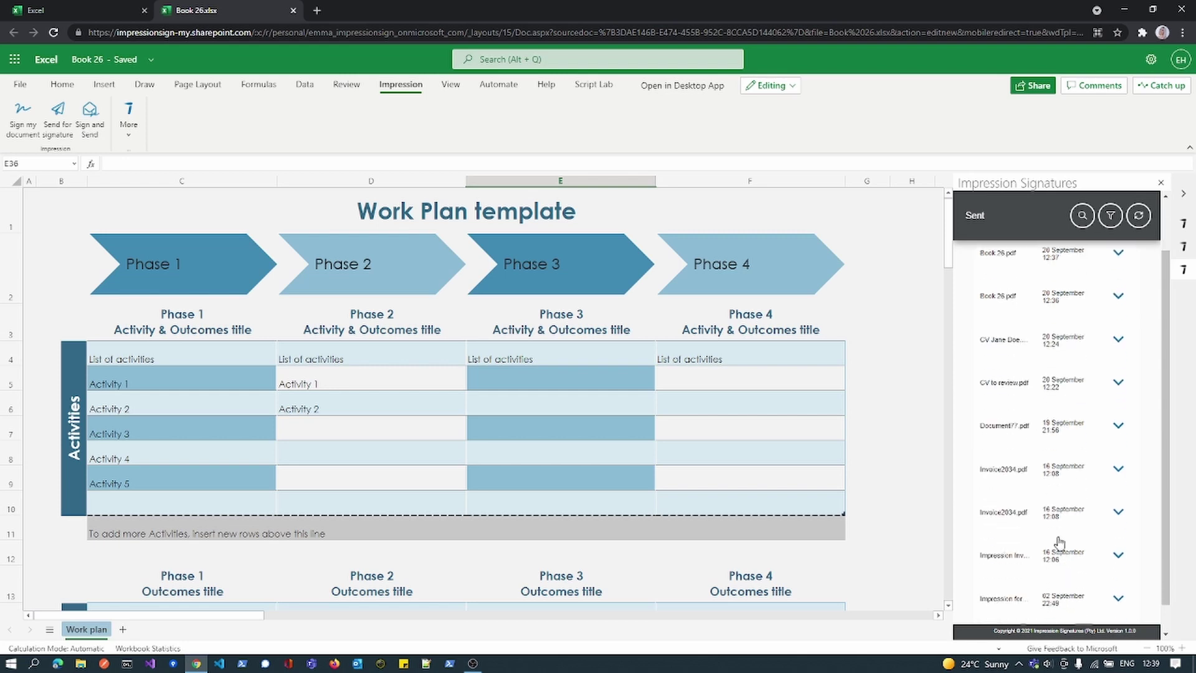
{"action": "left_click", "coordinate": [1076, 474]}
{"action": "left_click", "coordinate": [1100, 519]}
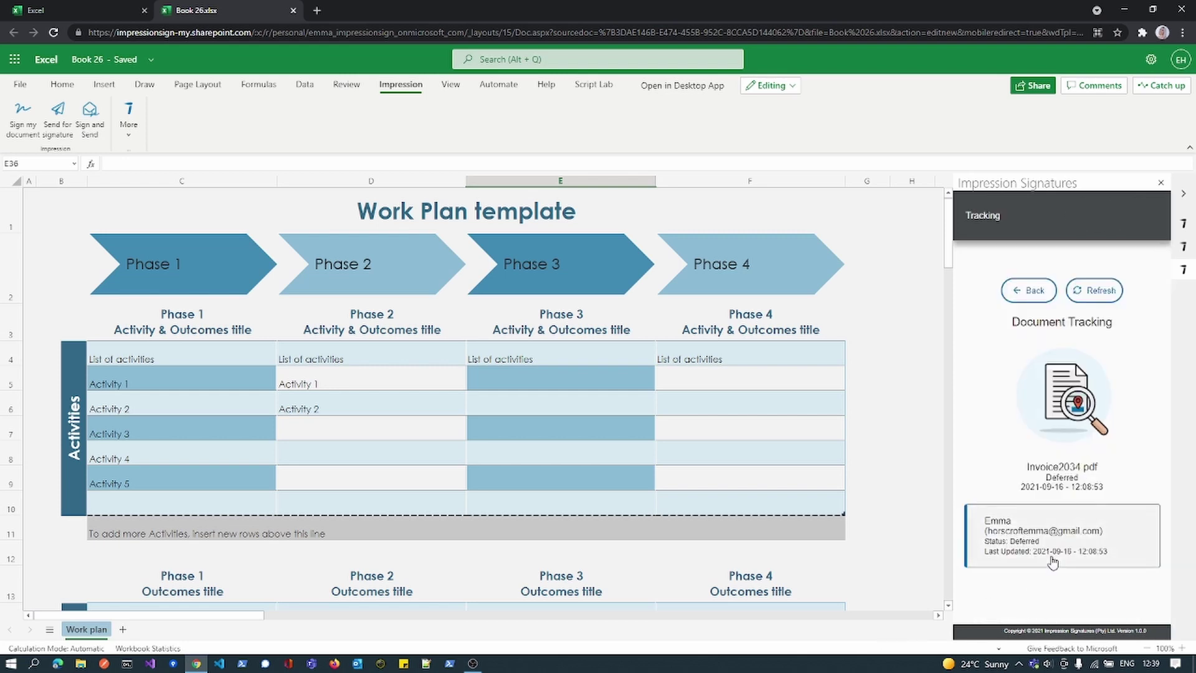
{"action": "scroll", "coordinate": [1052, 567], "scroll_direction": "down", "scroll_amount": 3}
{"action": "scroll", "coordinate": [1053, 572], "scroll_direction": "up", "scroll_amount": 4}
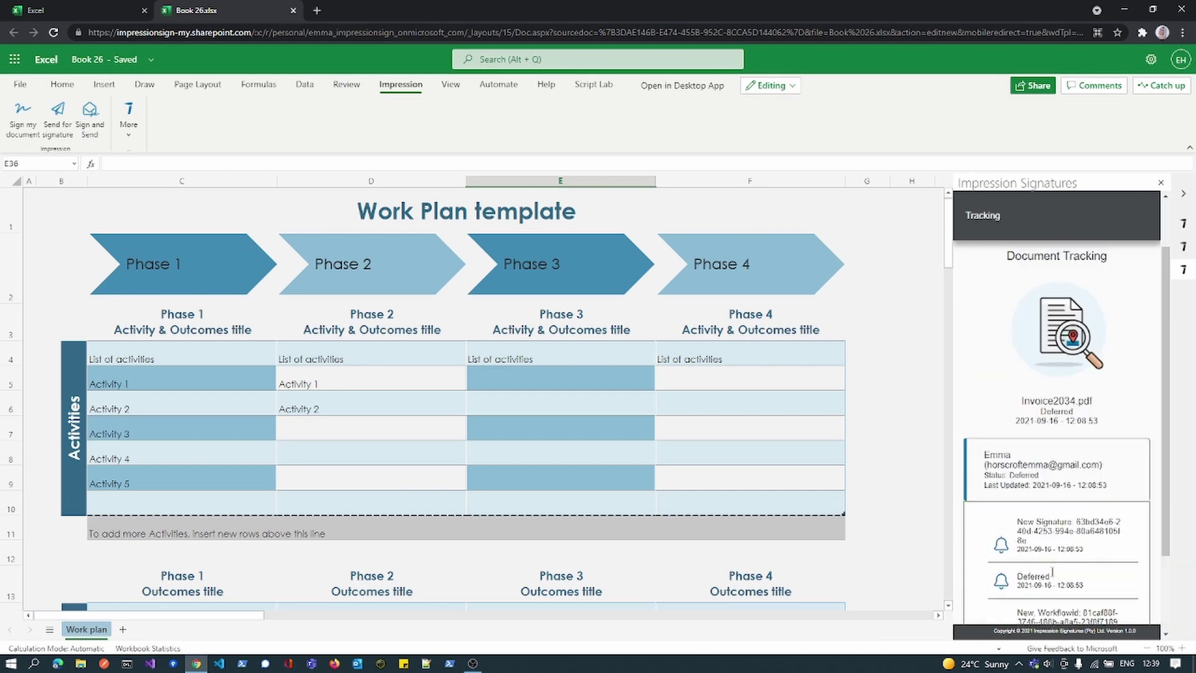
{"action": "left_click", "coordinate": [1027, 292]}
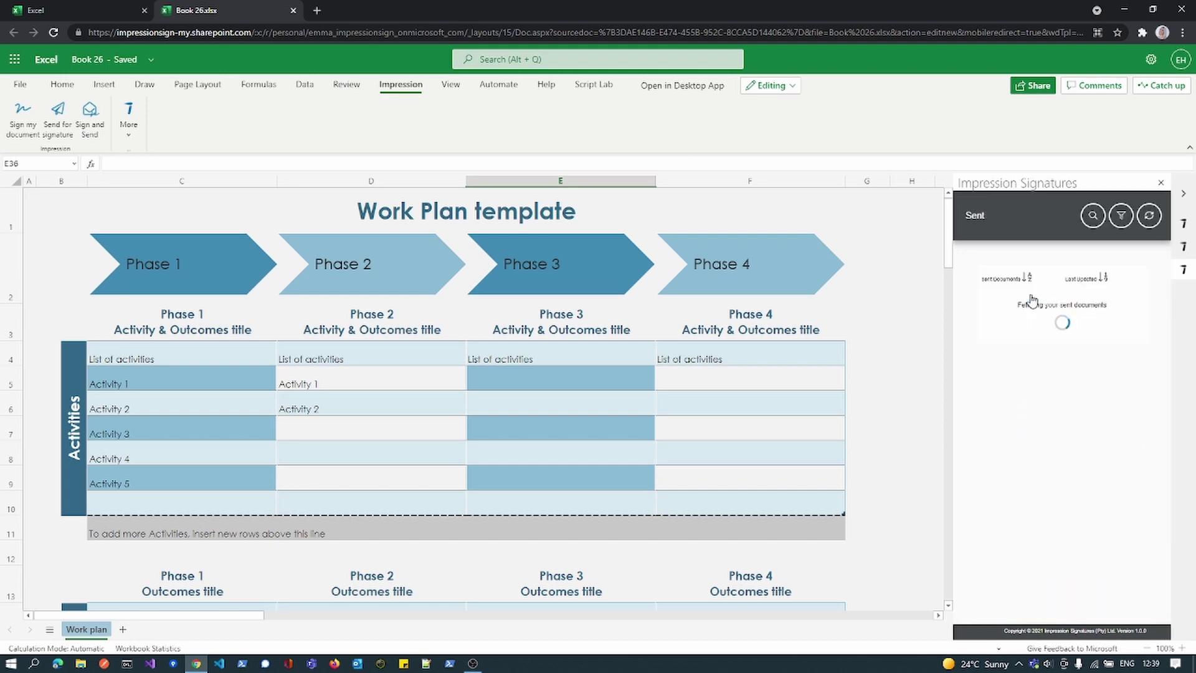
- Switch the Impression pane to Signed documents and download the signed Book 26.pdf from 28 September
{"action": "left_click", "coordinate": [128, 127]}
{"action": "left_click", "coordinate": [146, 185]}
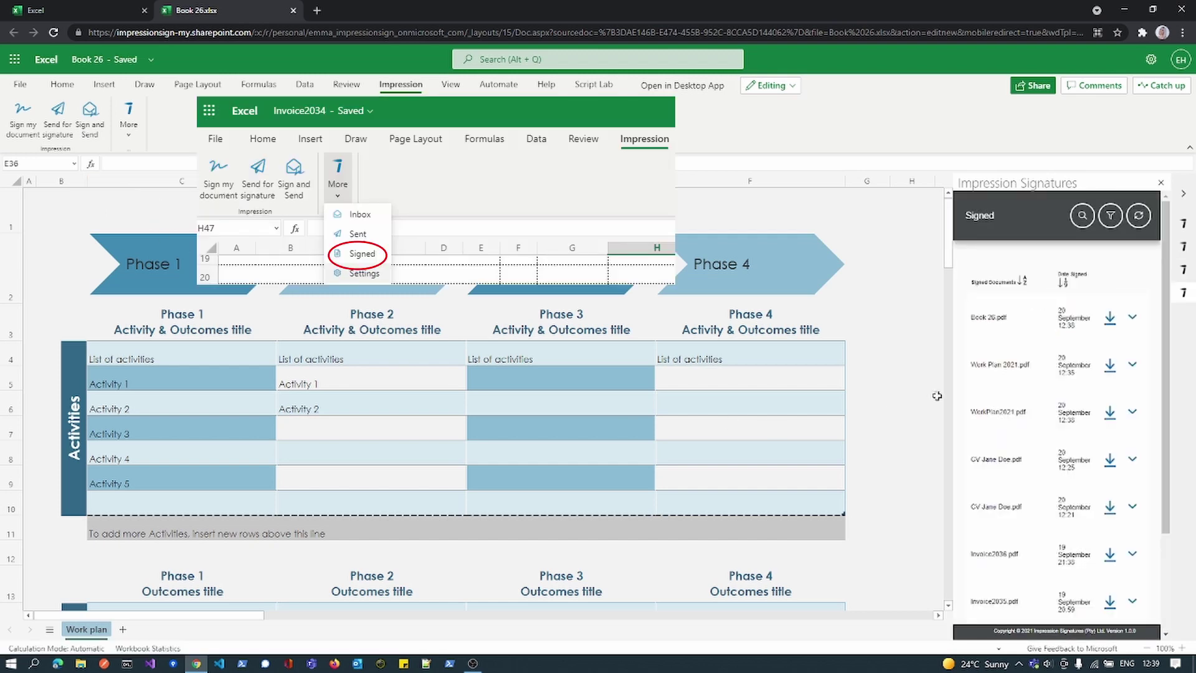
{"action": "left_click", "coordinate": [1033, 334]}
{"action": "left_click", "coordinate": [1110, 318]}
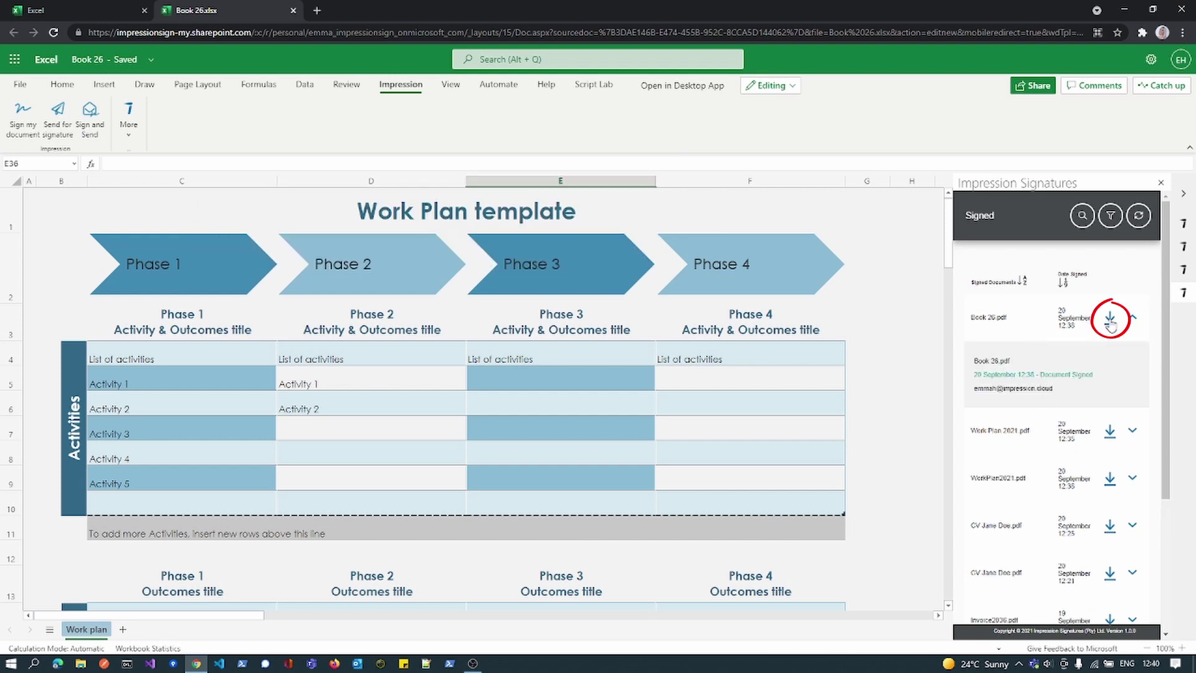